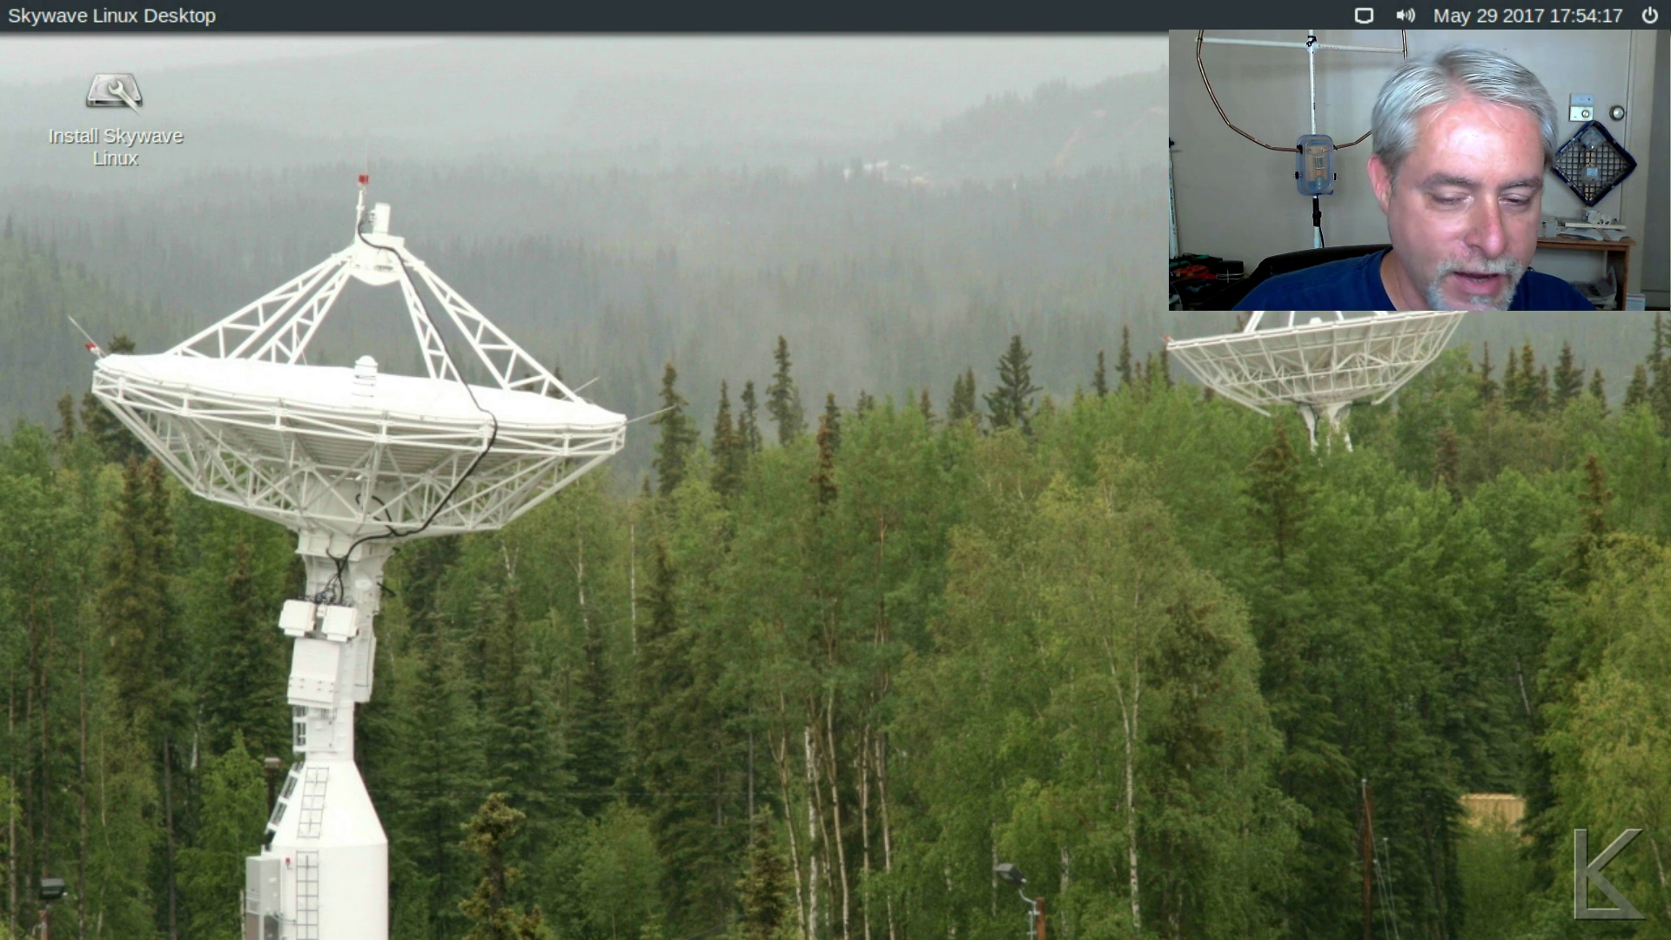
Open the Dash and return to the 'term' results listing Terminal and the radio apps
{"action": "key", "text": "super"}
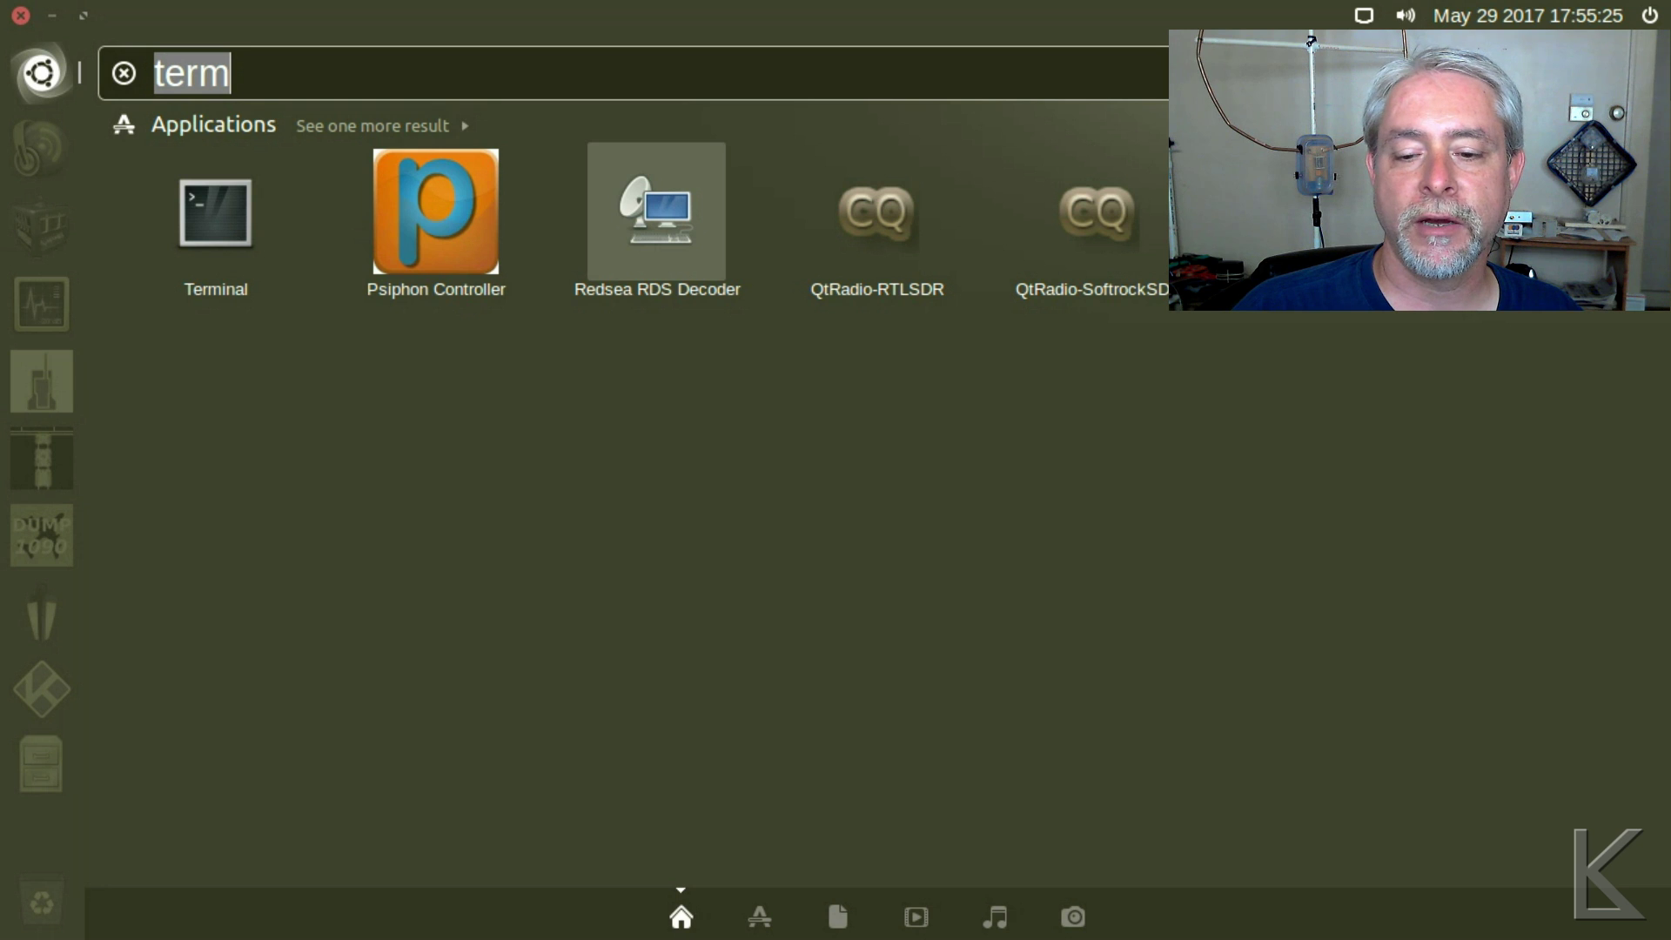
{"action": "left_click", "coordinate": [760, 916]}
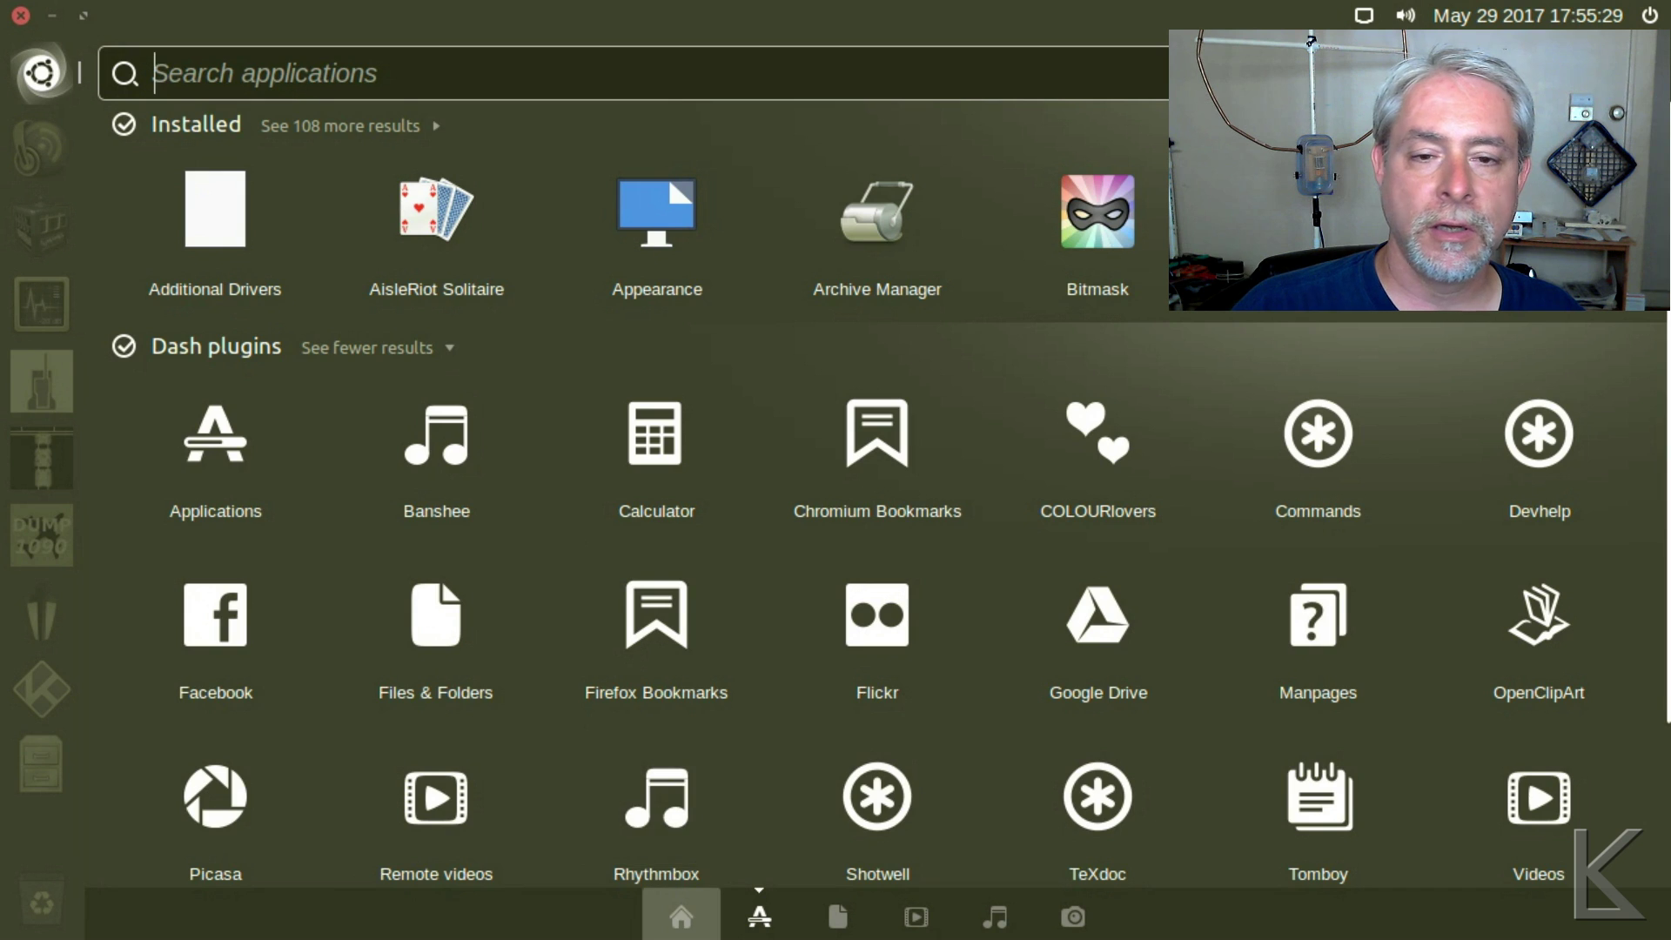
{"action": "left_click", "coordinate": [681, 916]}
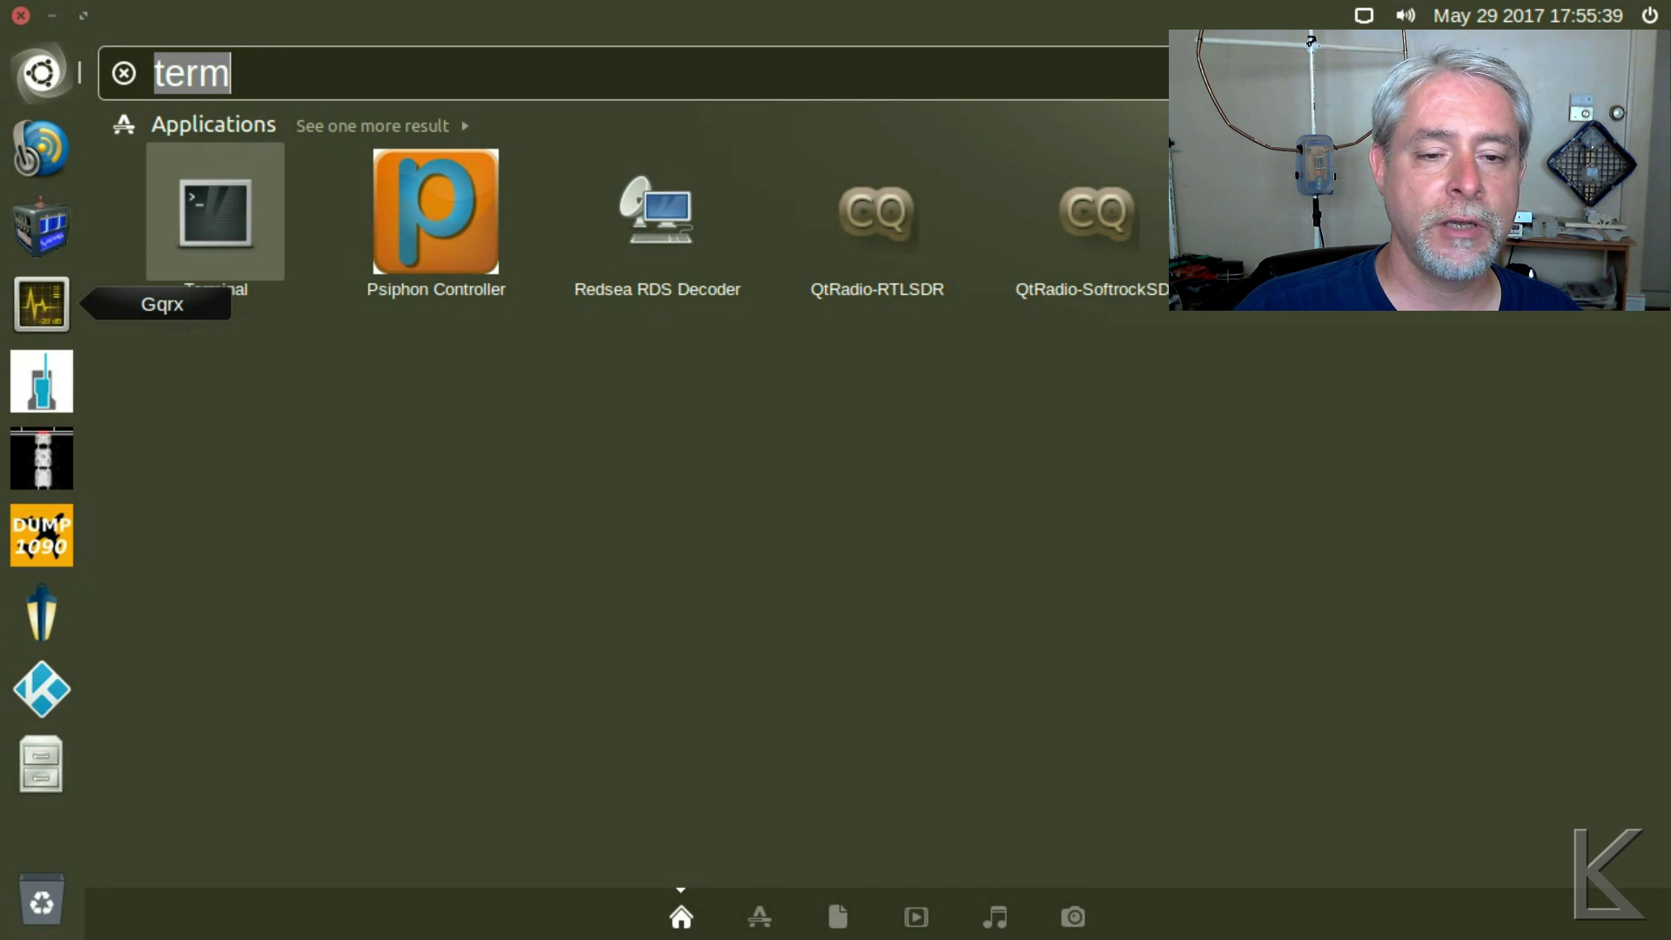
Start Gqrx receiving, tune to the 101.688 MHz broadcast, and show the receiver options
{"action": "key", "text": "Return"}
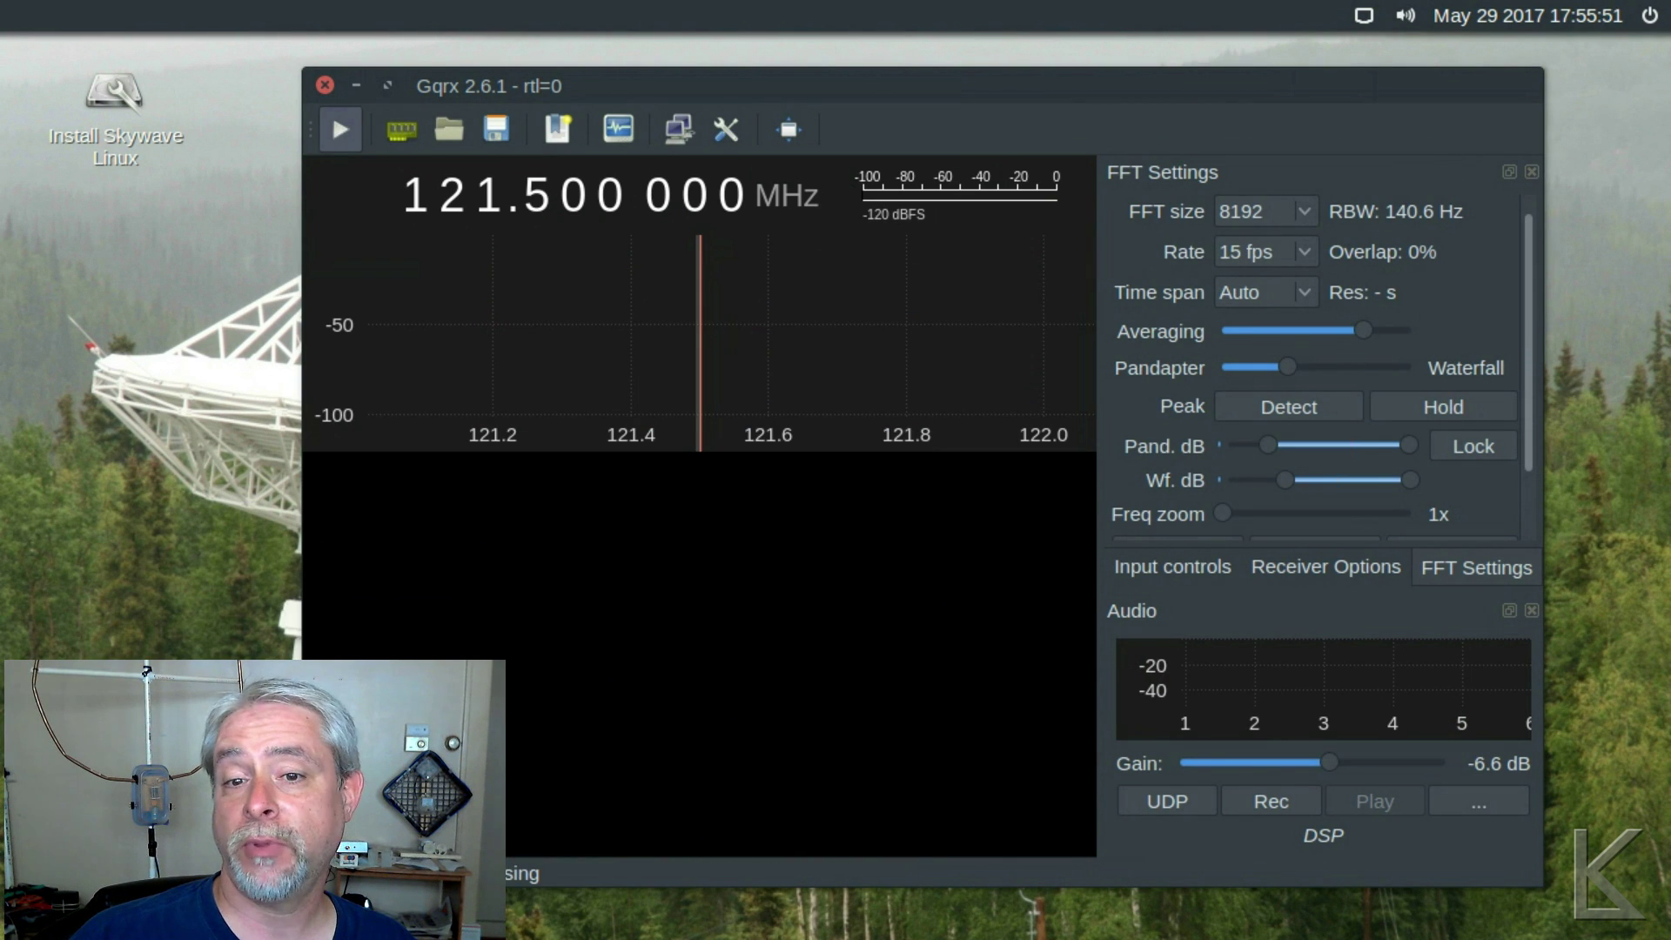
{"action": "left_click", "coordinate": [340, 130]}
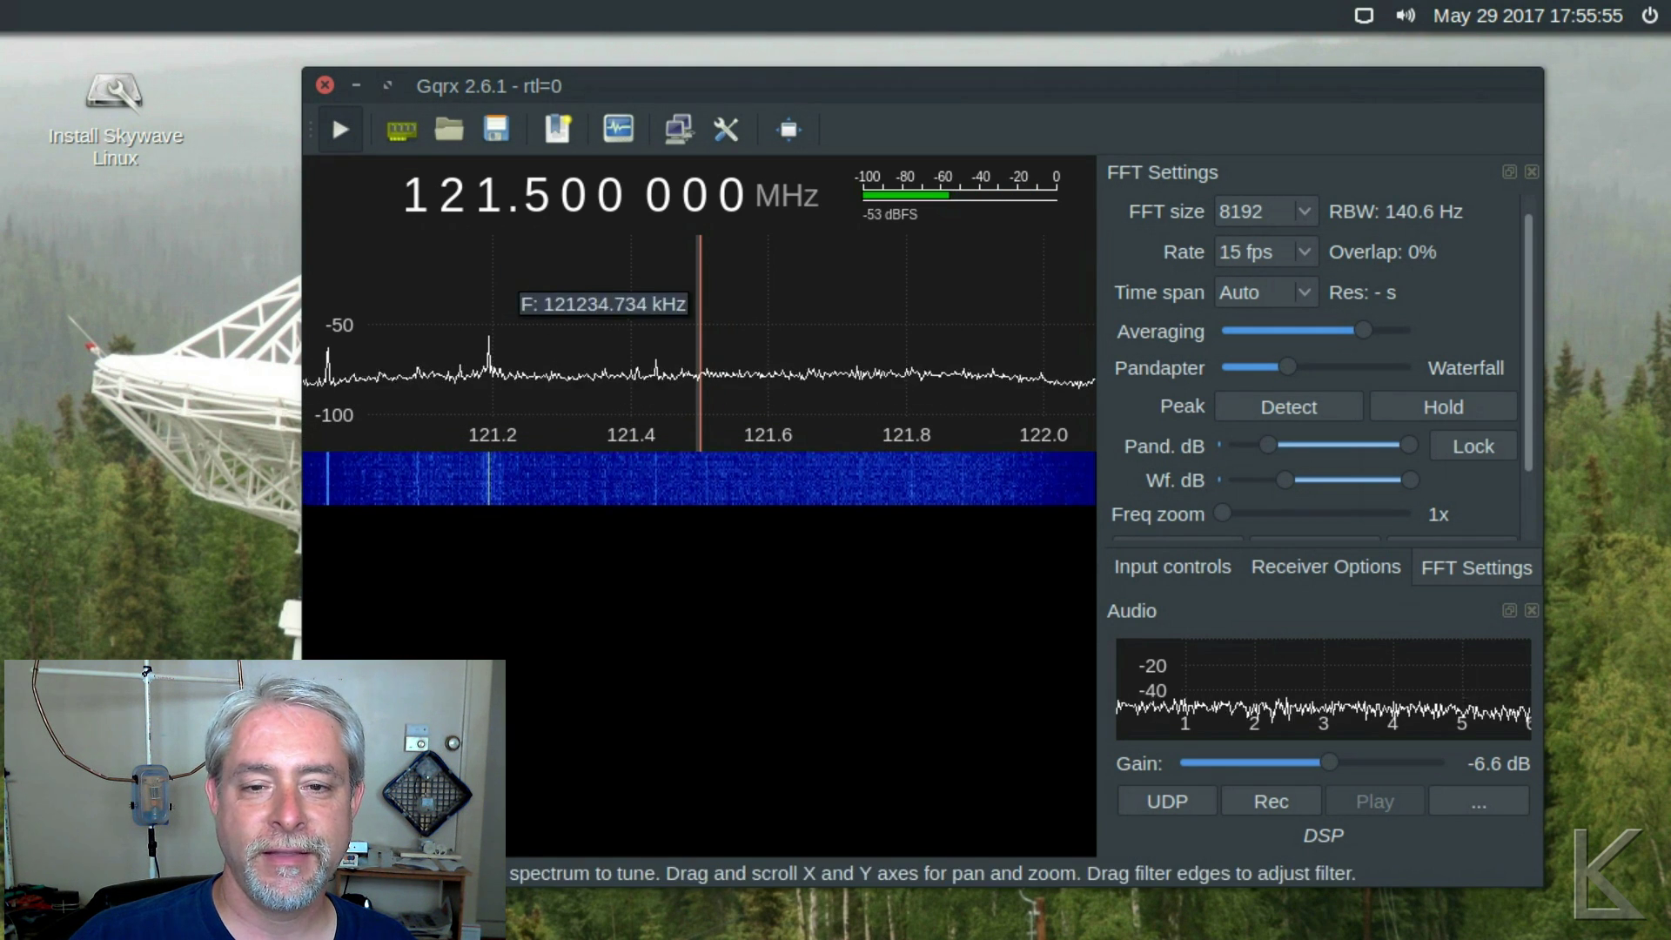
{"action": "right_click", "coordinate": [452, 195]}
{"action": "scroll", "coordinate": [452, 194], "scroll_direction": "down", "scroll_amount": 1}
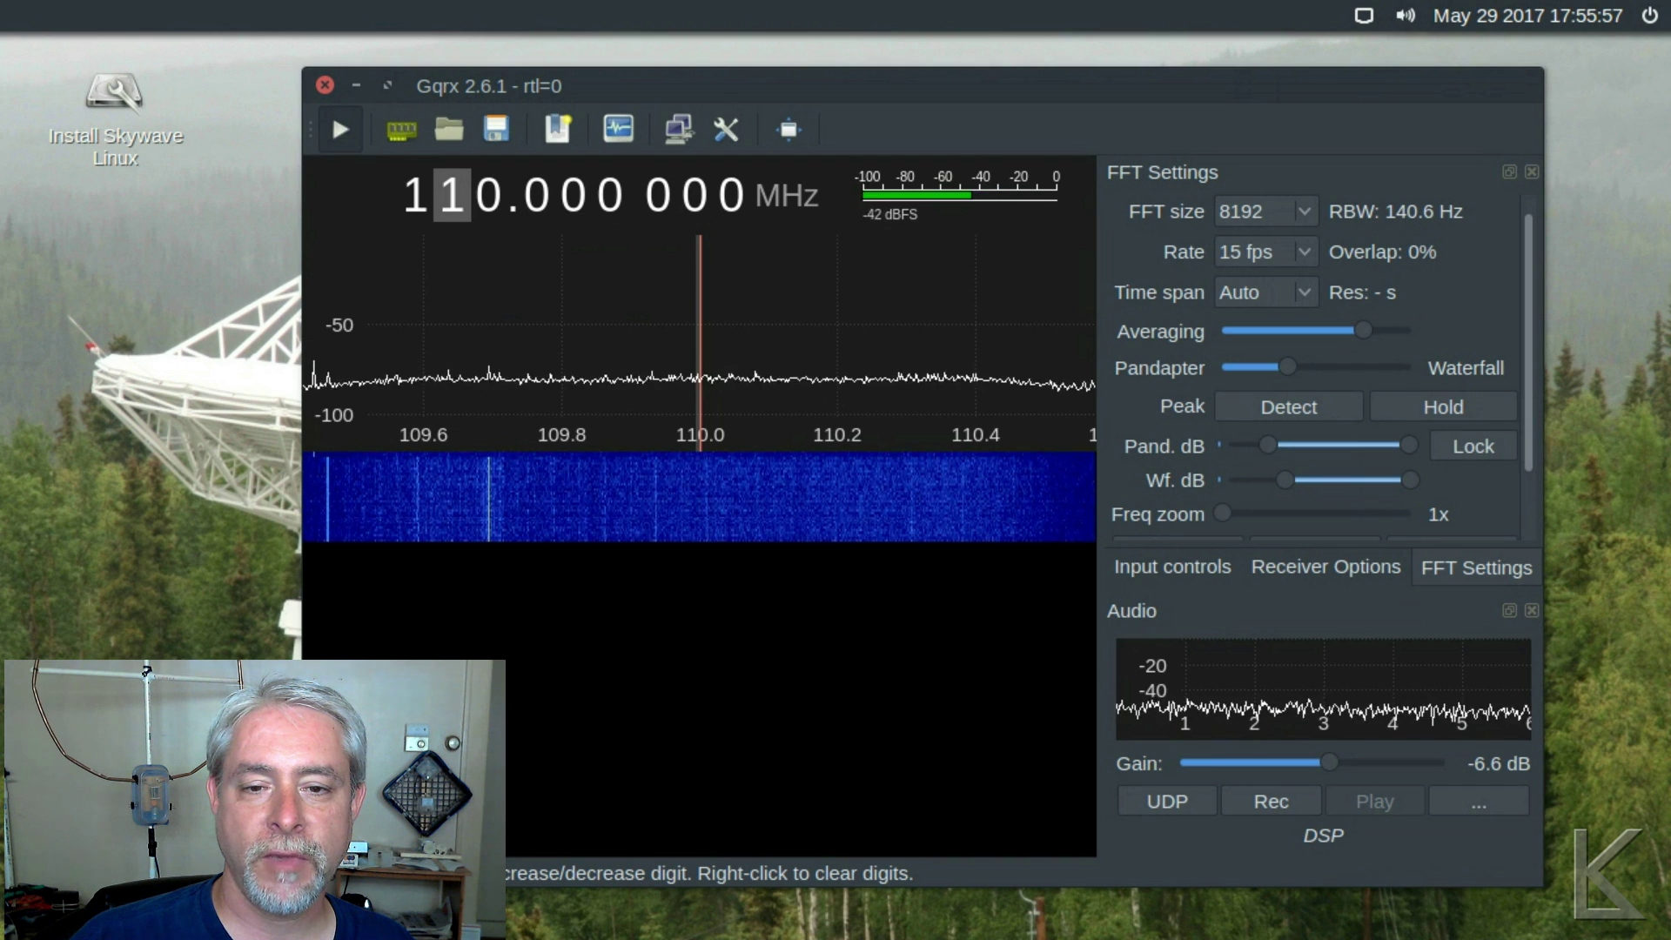
{"action": "scroll", "coordinate": [452, 195], "scroll_direction": "down", "scroll_amount": 1}
{"action": "scroll", "coordinate": [488, 195], "scroll_direction": "up", "scroll_amount": 1}
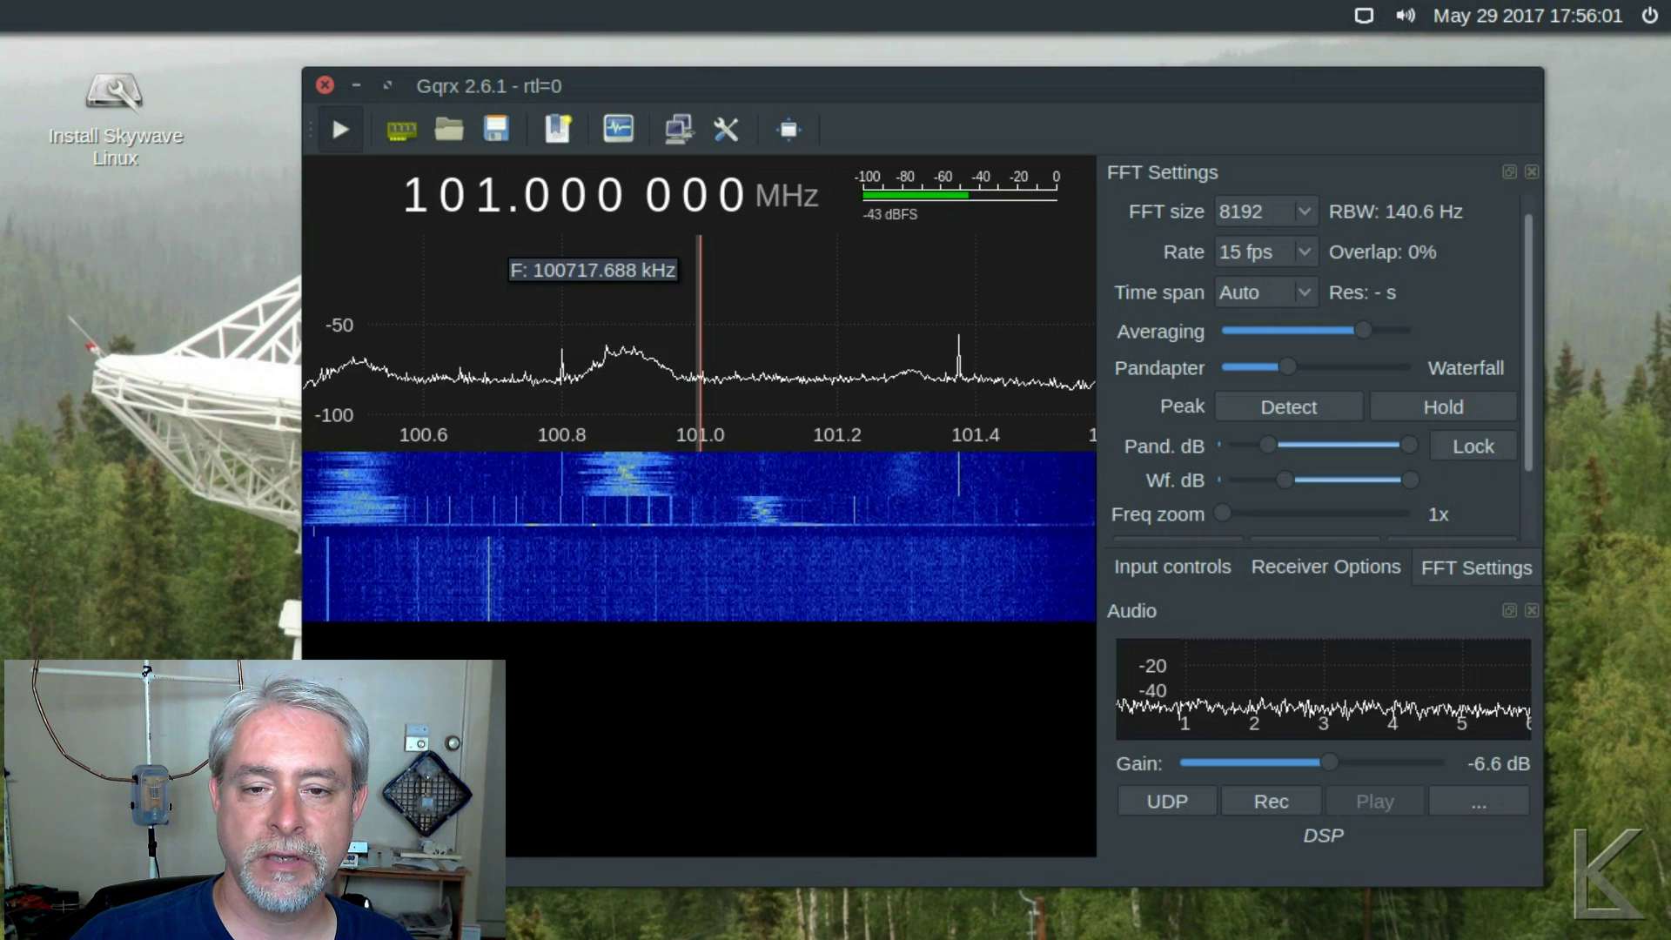
{"action": "scroll", "coordinate": [537, 195], "scroll_direction": "up", "scroll_amount": 4}
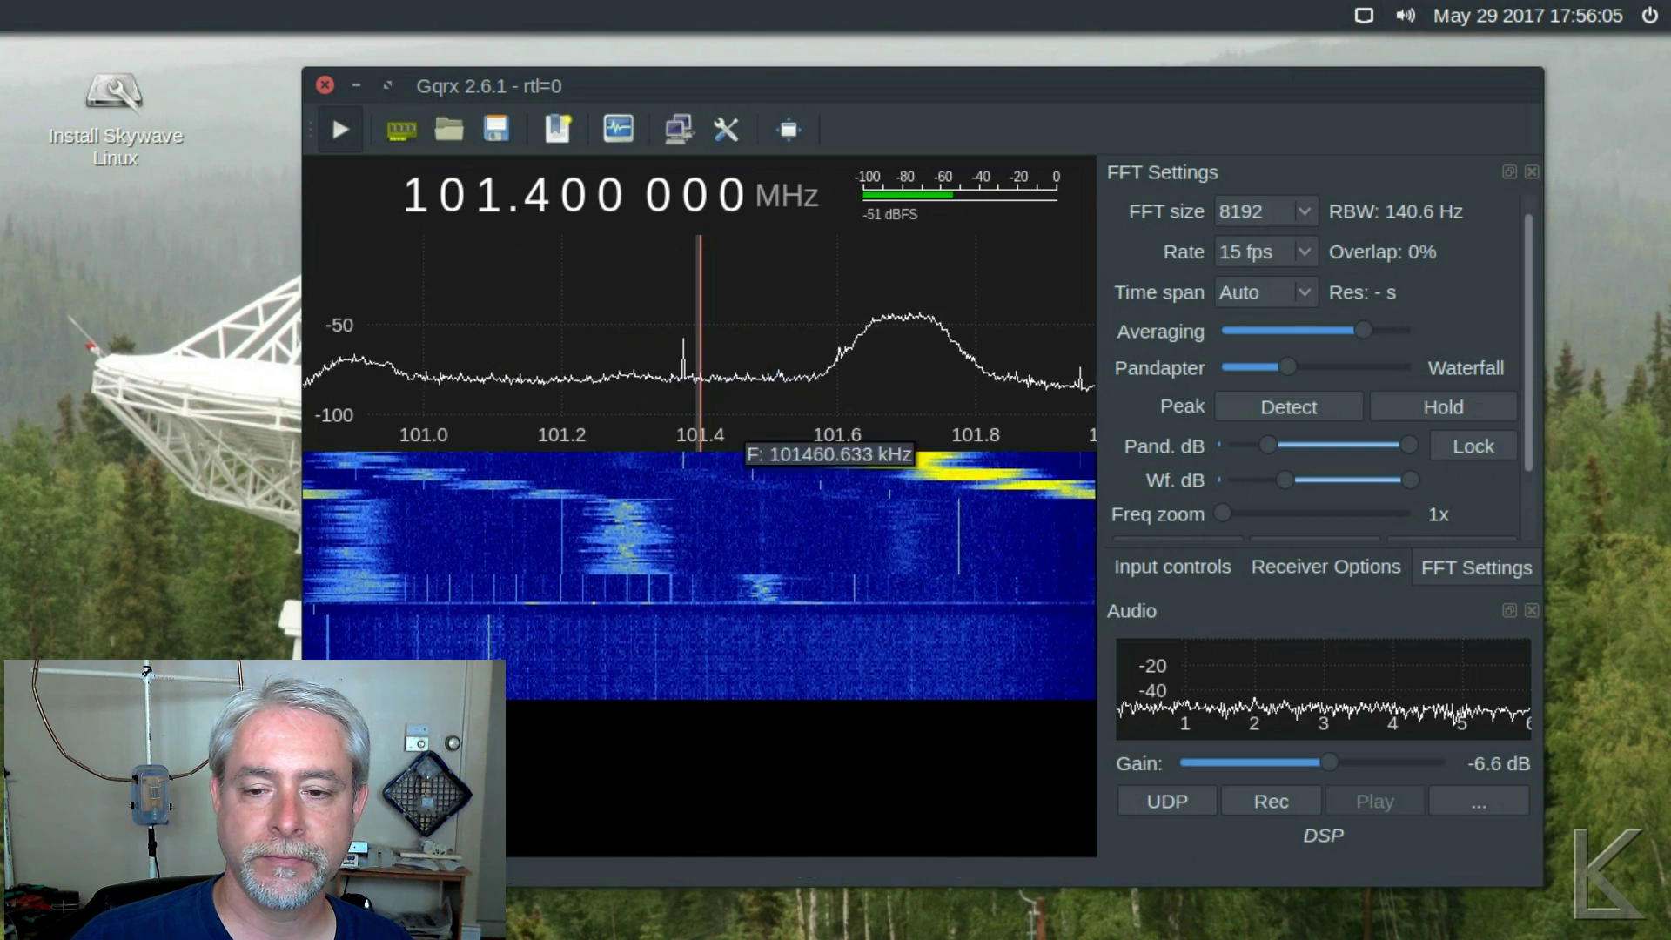
{"action": "left_click", "coordinate": [896, 485]}
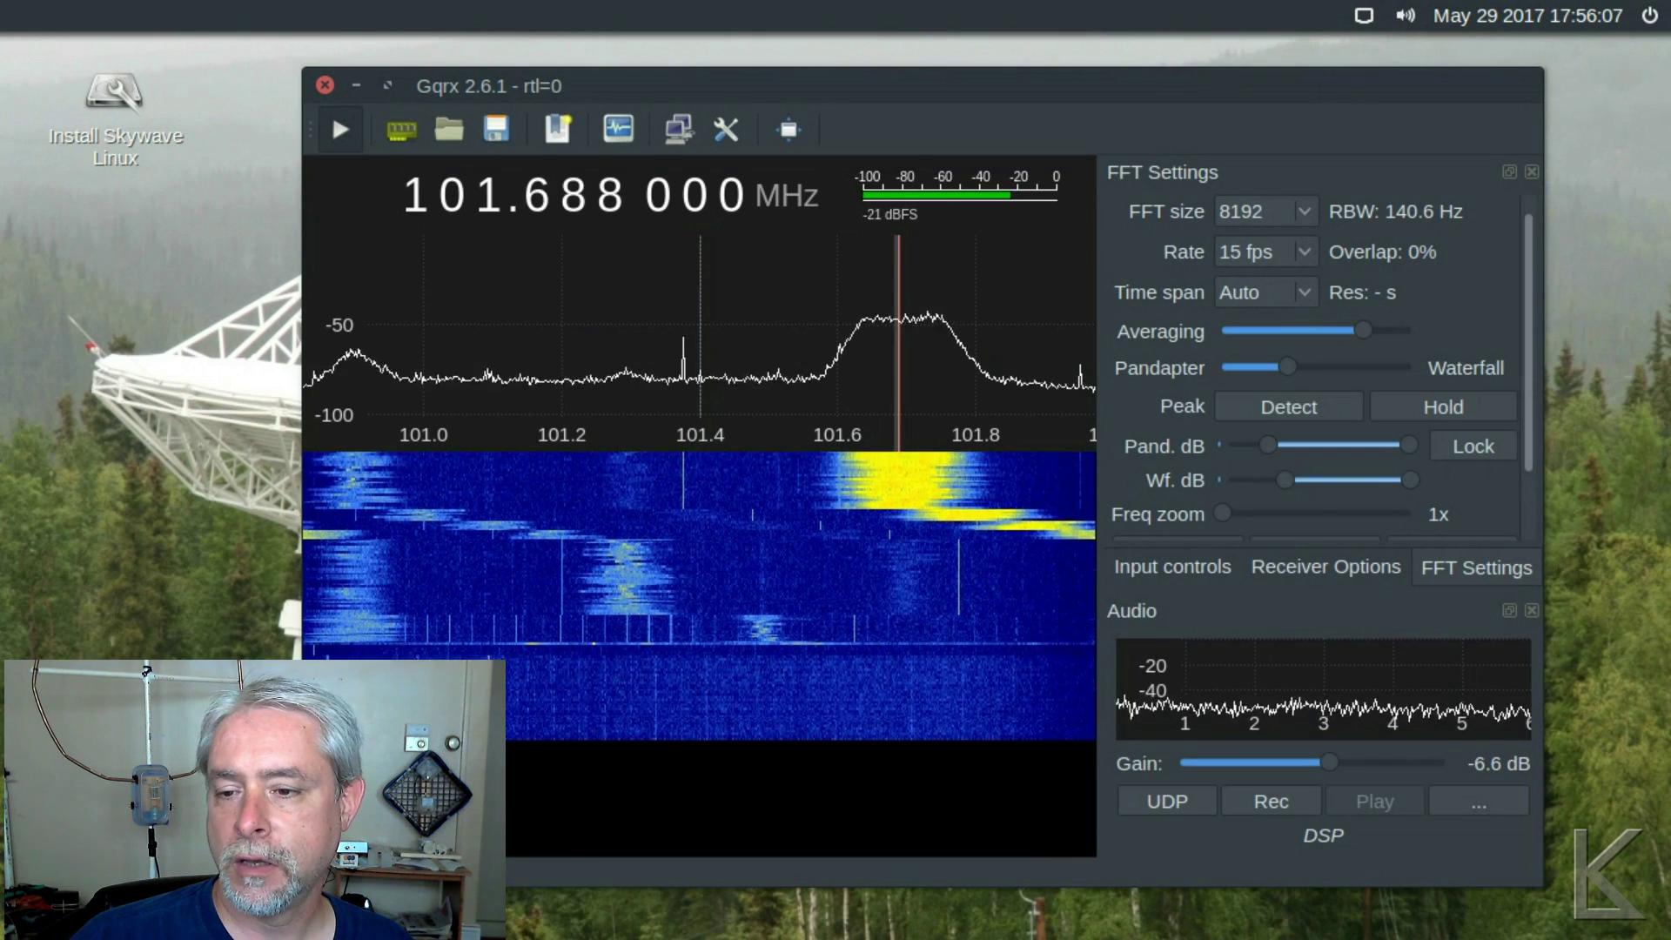
{"action": "left_click", "coordinate": [1325, 567]}
Set demodulation to WFM (stereo), retune to 101.474 MHz, then close Gqrx and reopen the Dash
{"action": "left_click", "coordinate": [1331, 376]}
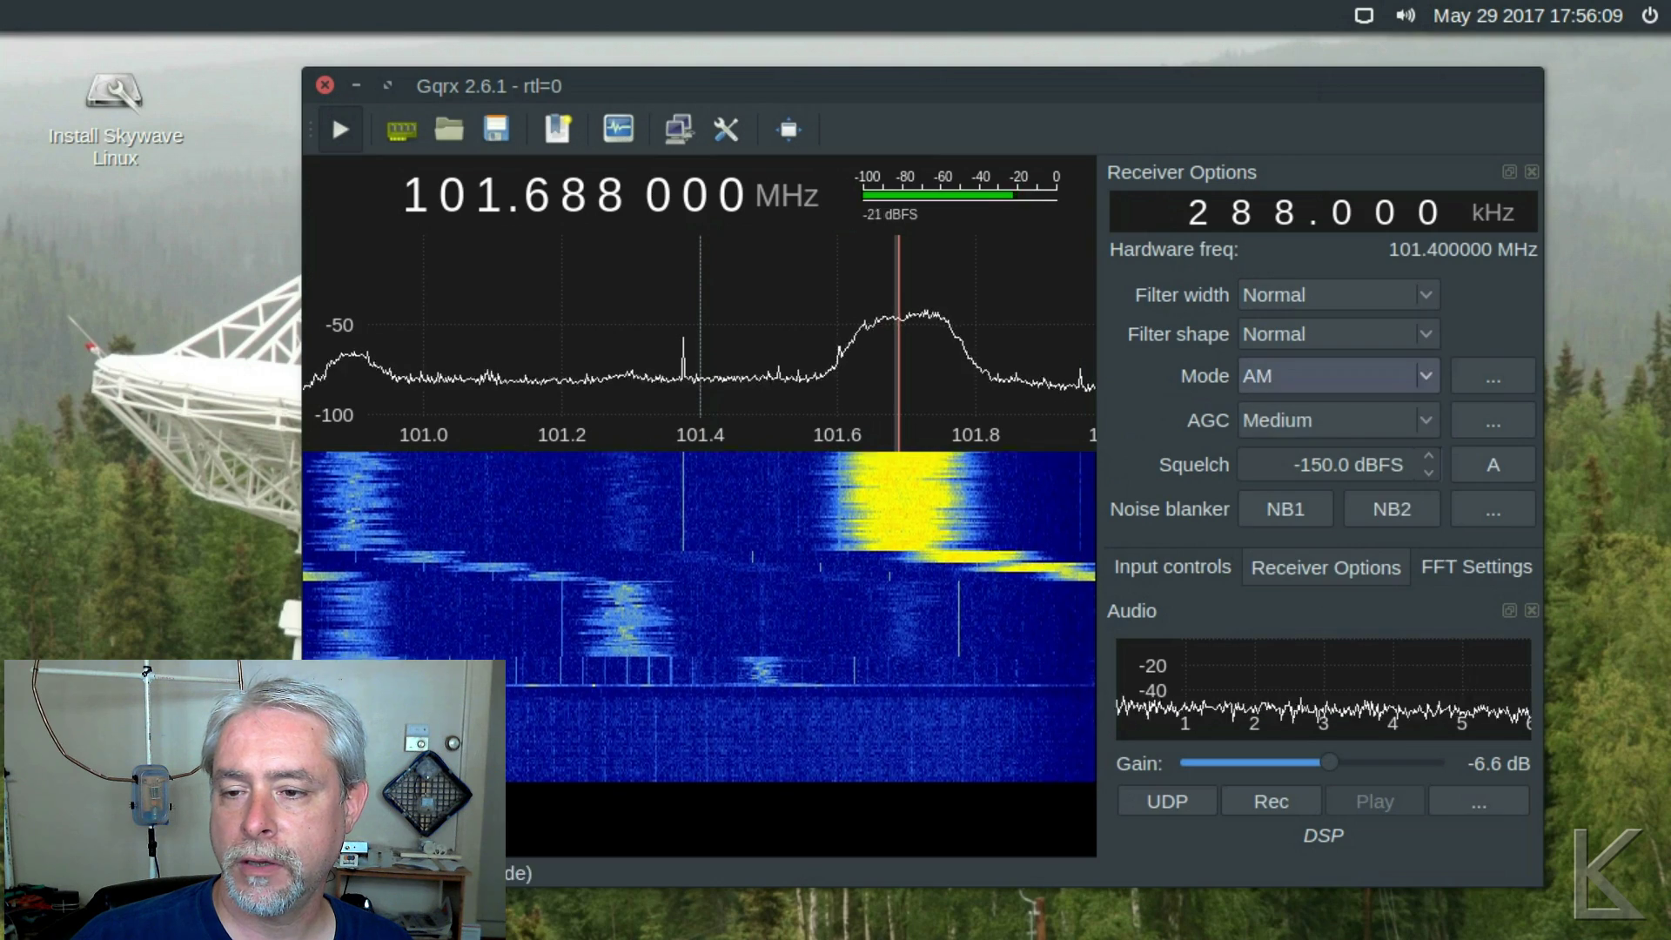
{"action": "left_click", "coordinate": [1304, 481]}
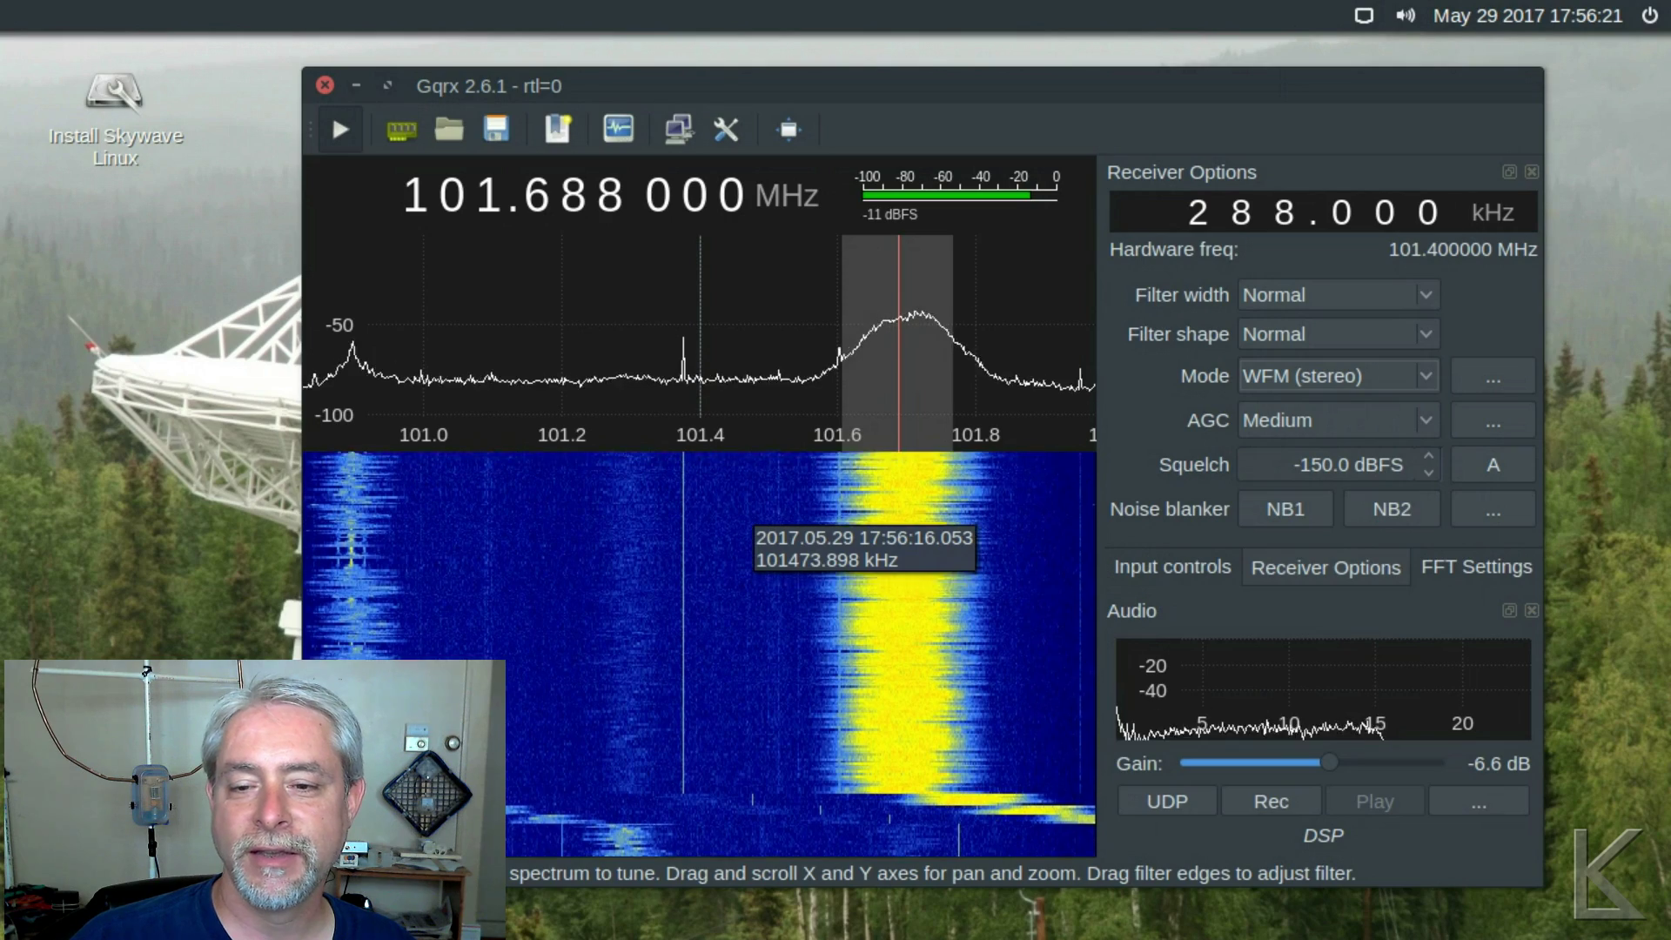
{"action": "left_click", "coordinate": [750, 518]}
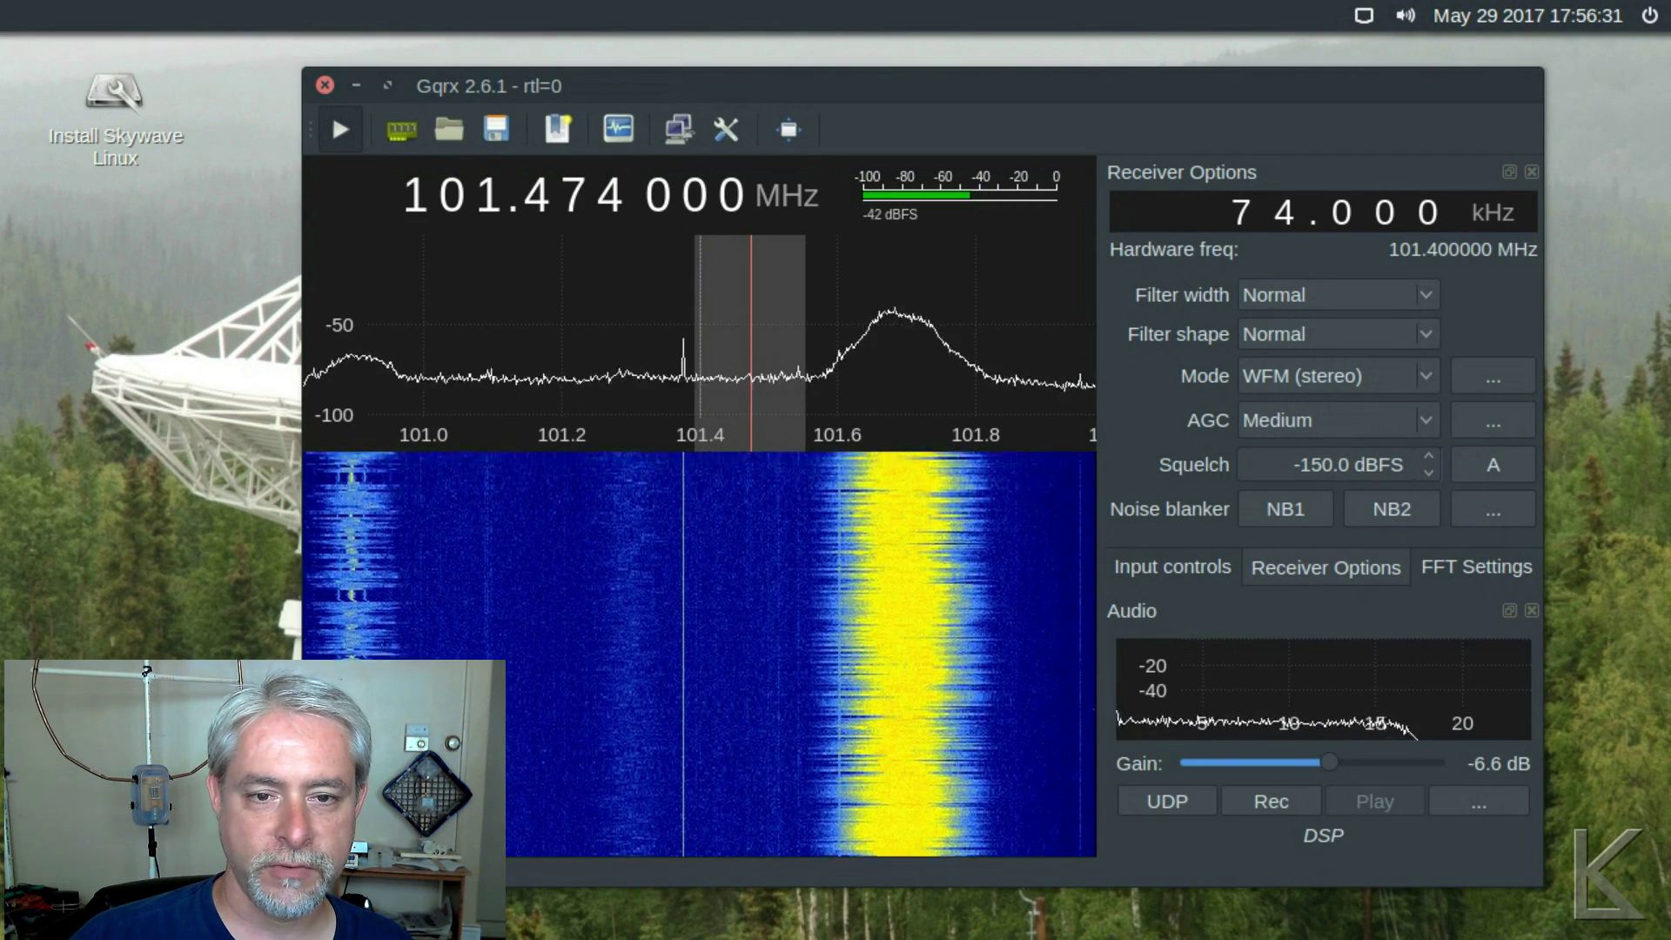
{"action": "key", "text": "alt+F4"}
{"action": "key", "text": "super"}
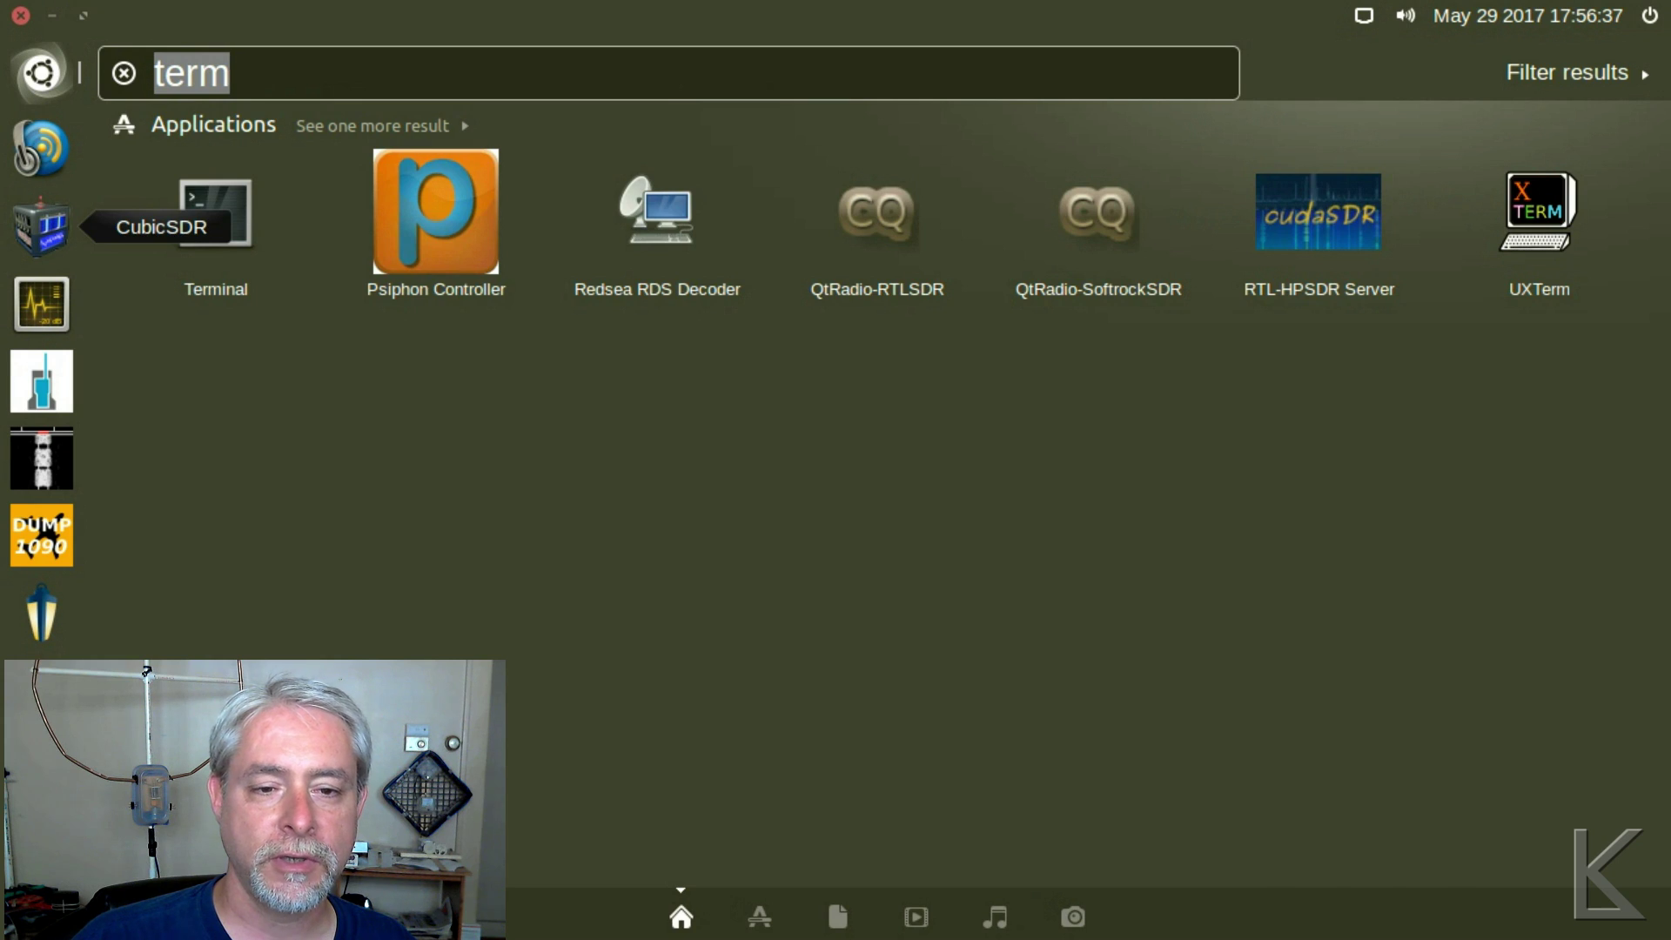
Start CubicSDR on the Generic RTL2832U OEM dongle to show the live FM band
{"action": "key", "text": "Escape"}
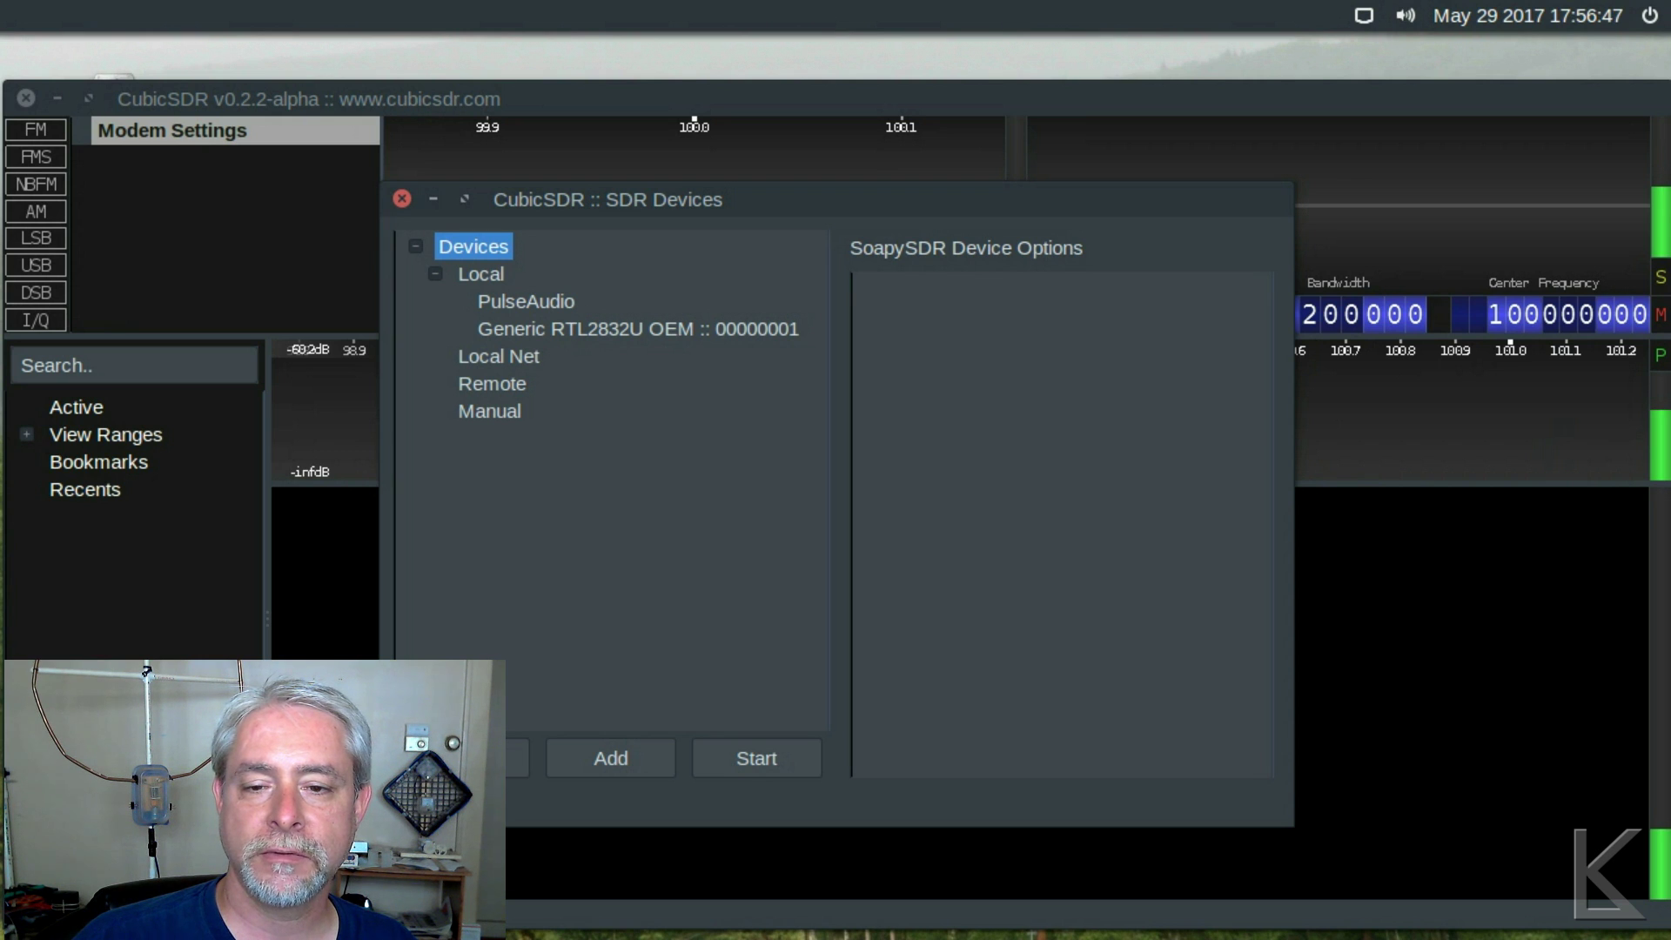
{"action": "left_click", "coordinate": [638, 329]}
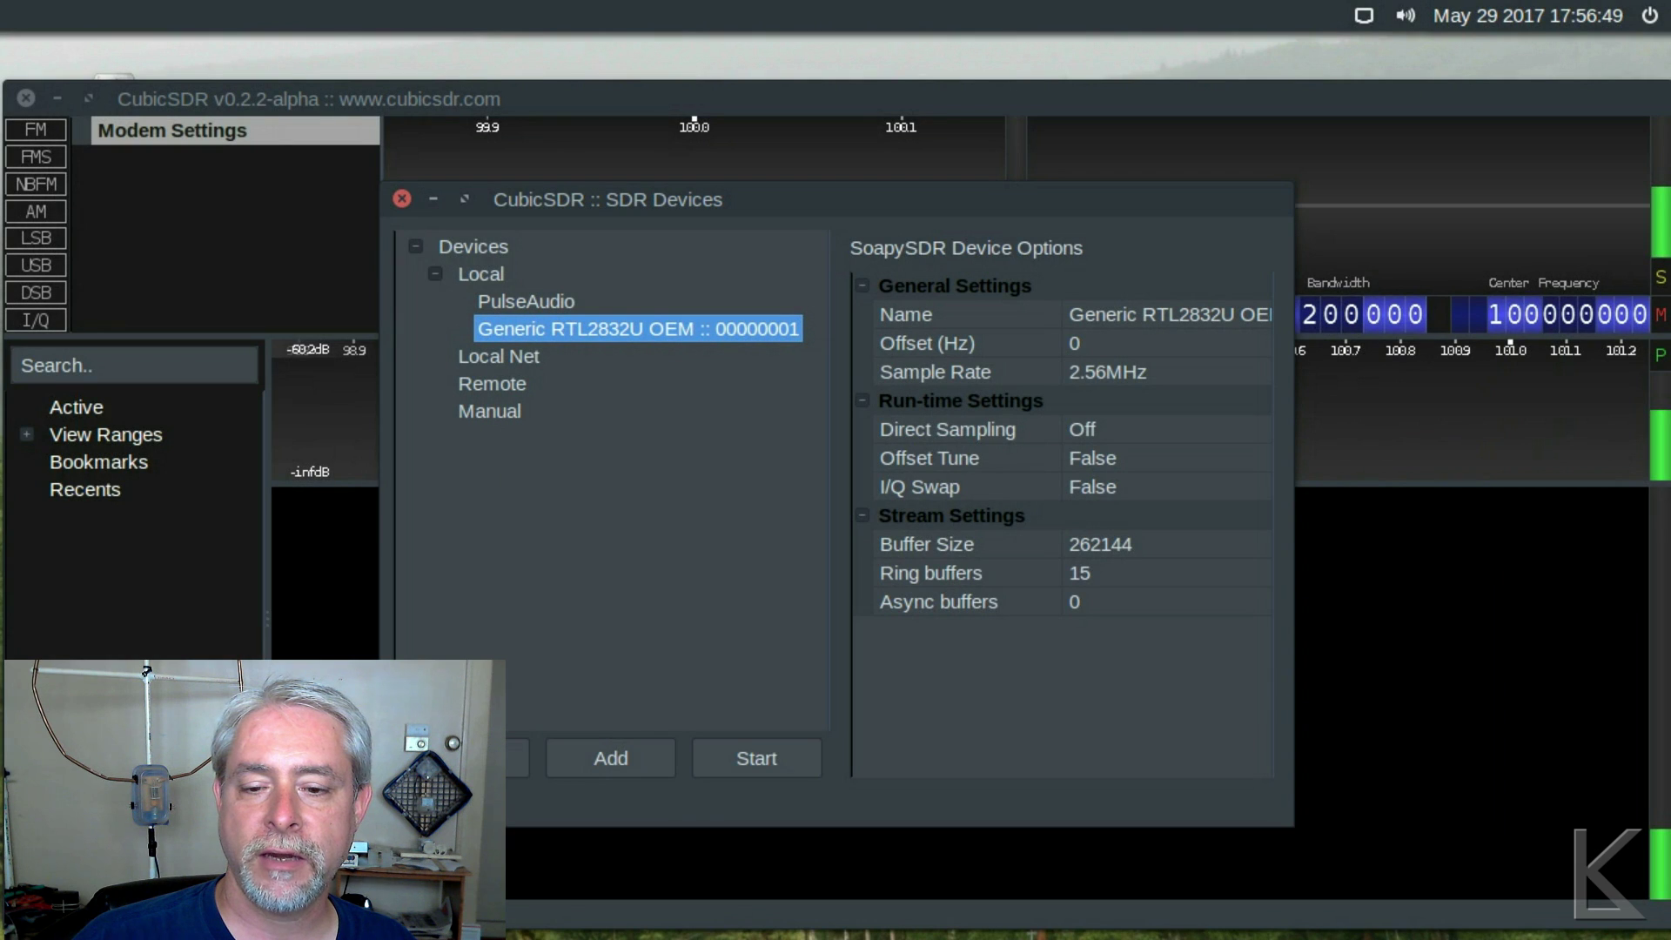
{"action": "left_click", "coordinate": [756, 758]}
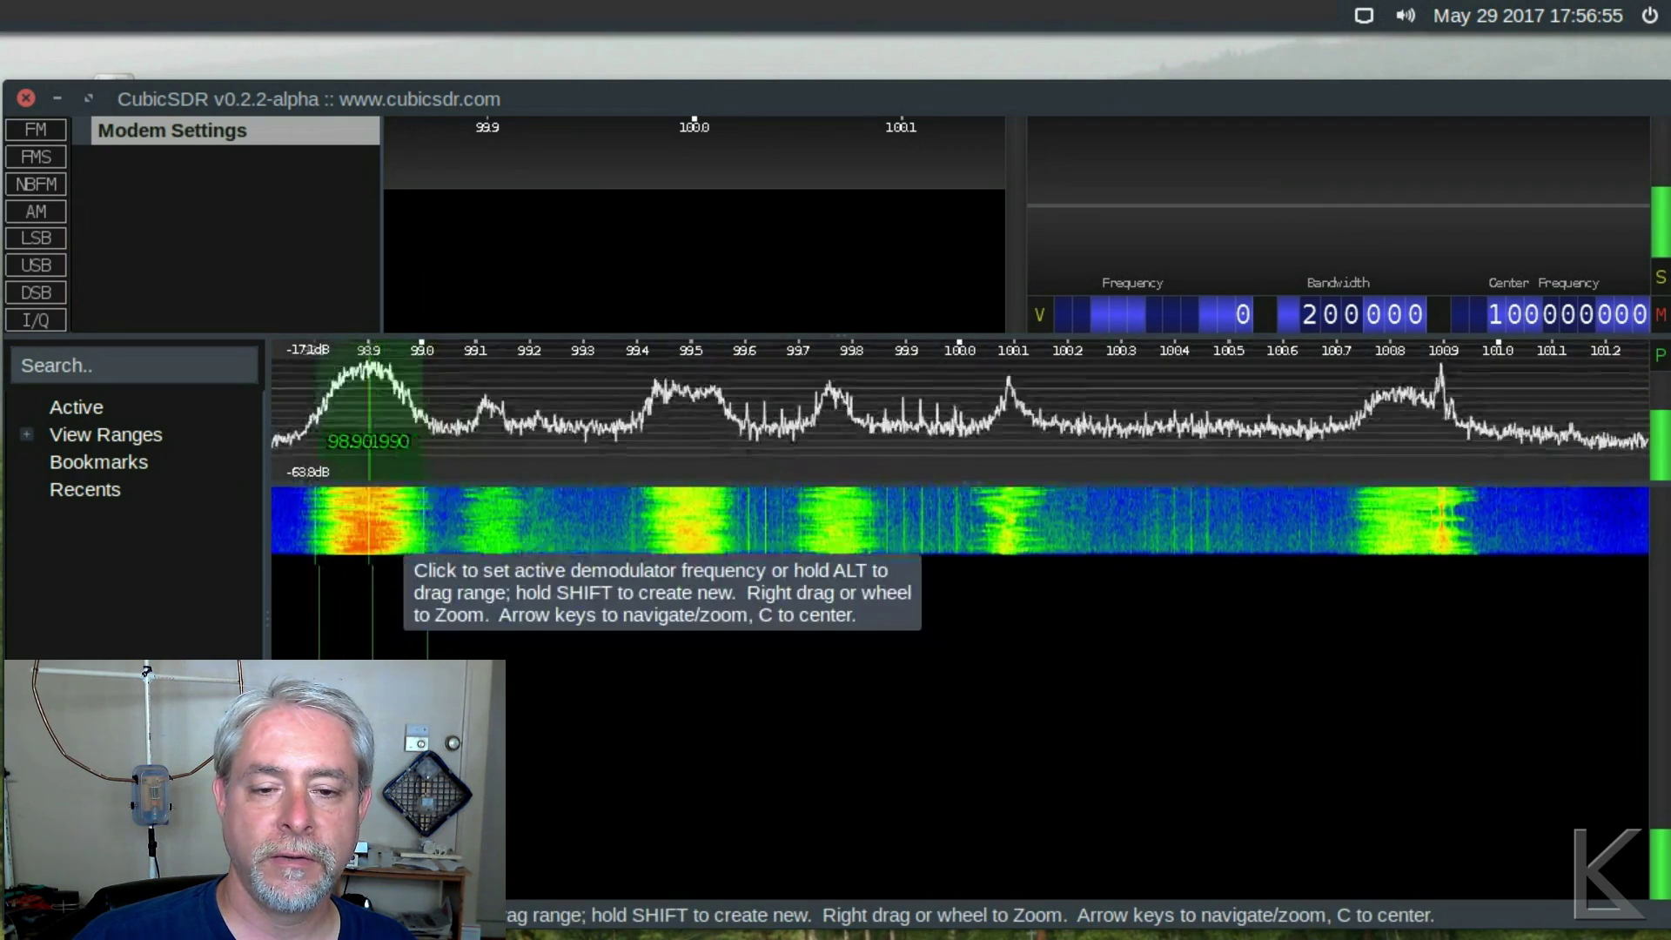
Add an FM demodulator at 98.902 MHz, move it to 99.290 MHz, then close CubicSDR
{"action": "left_click", "coordinate": [369, 522]}
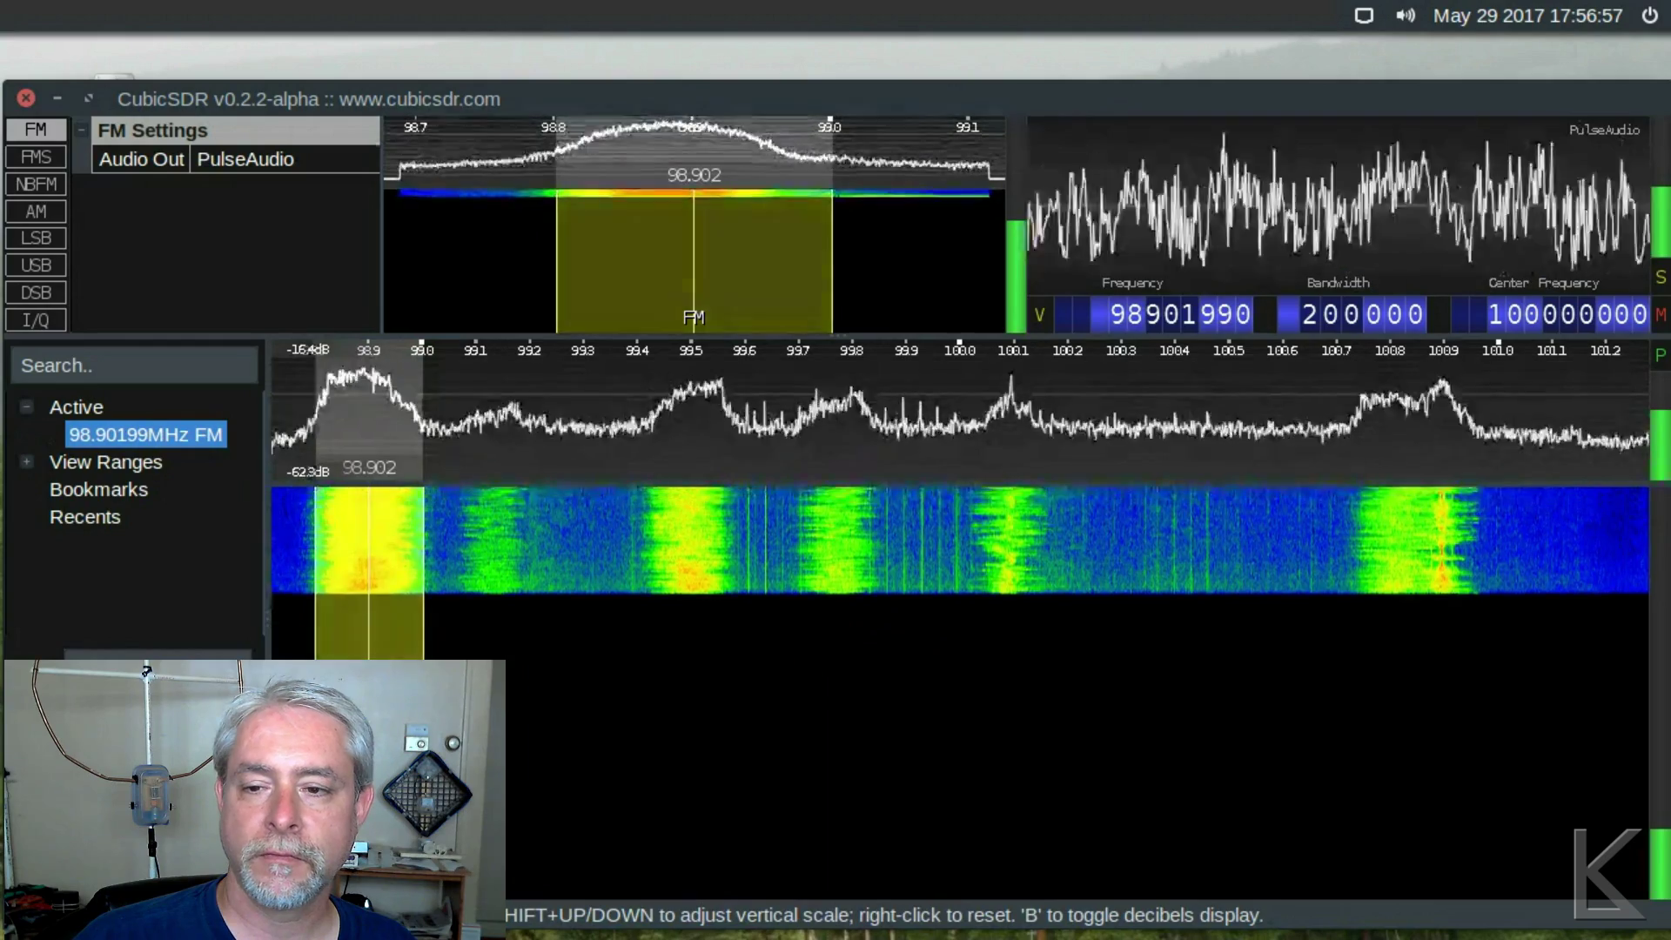
{"action": "left_click", "coordinate": [578, 561]}
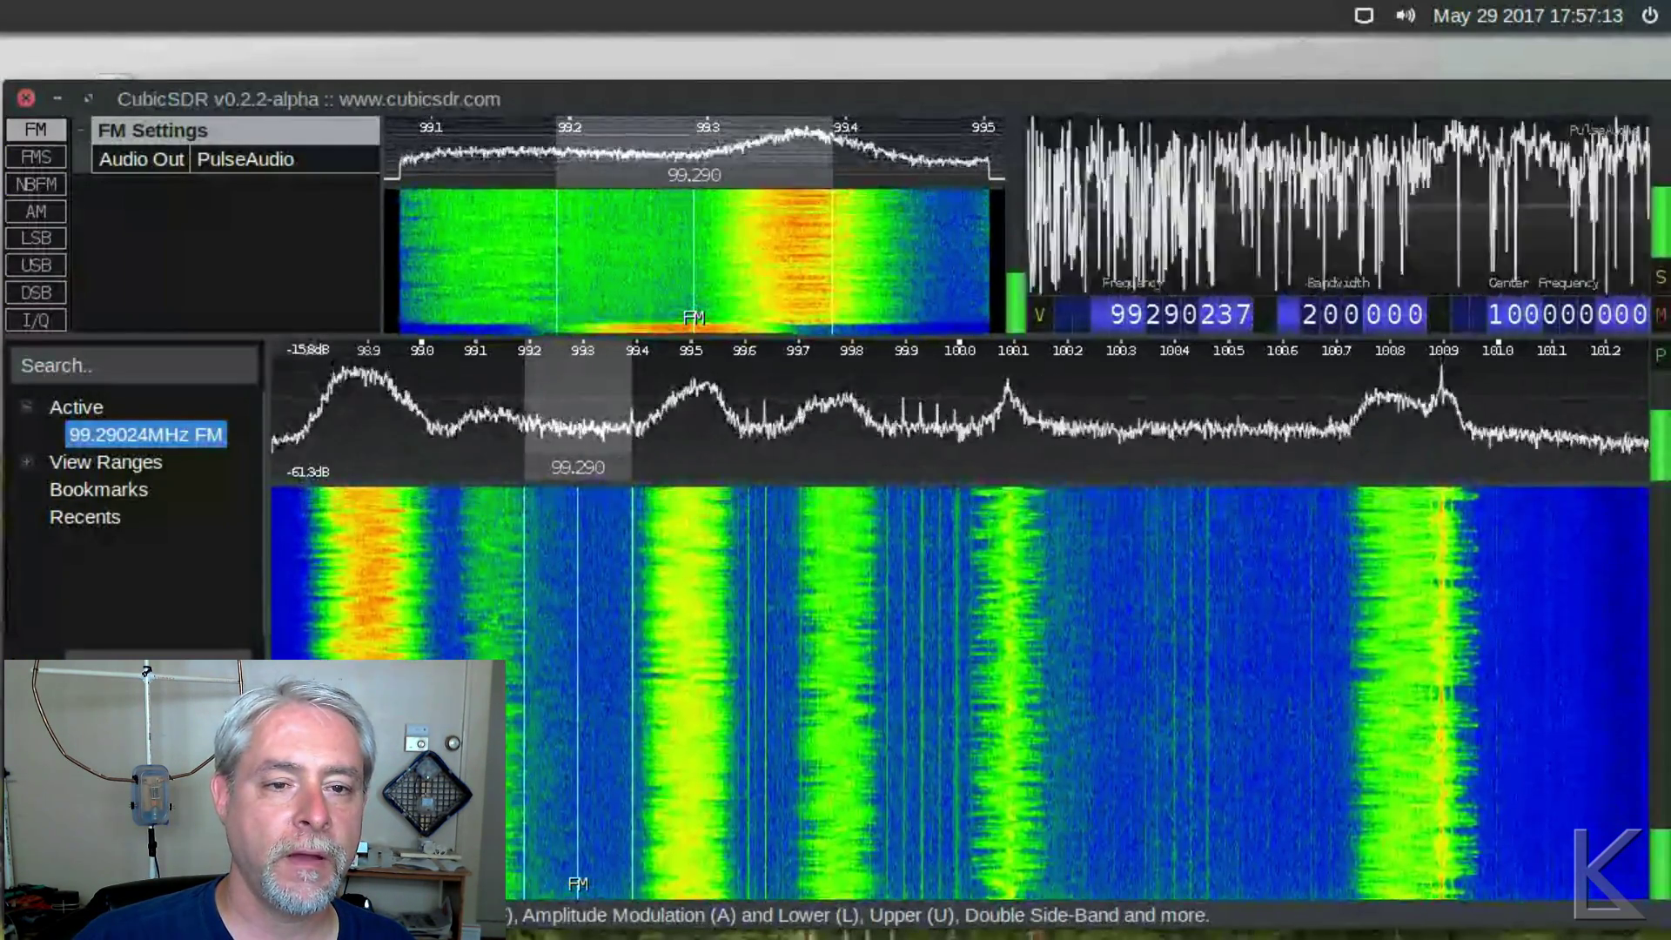
{"action": "key", "text": "alt+F4"}
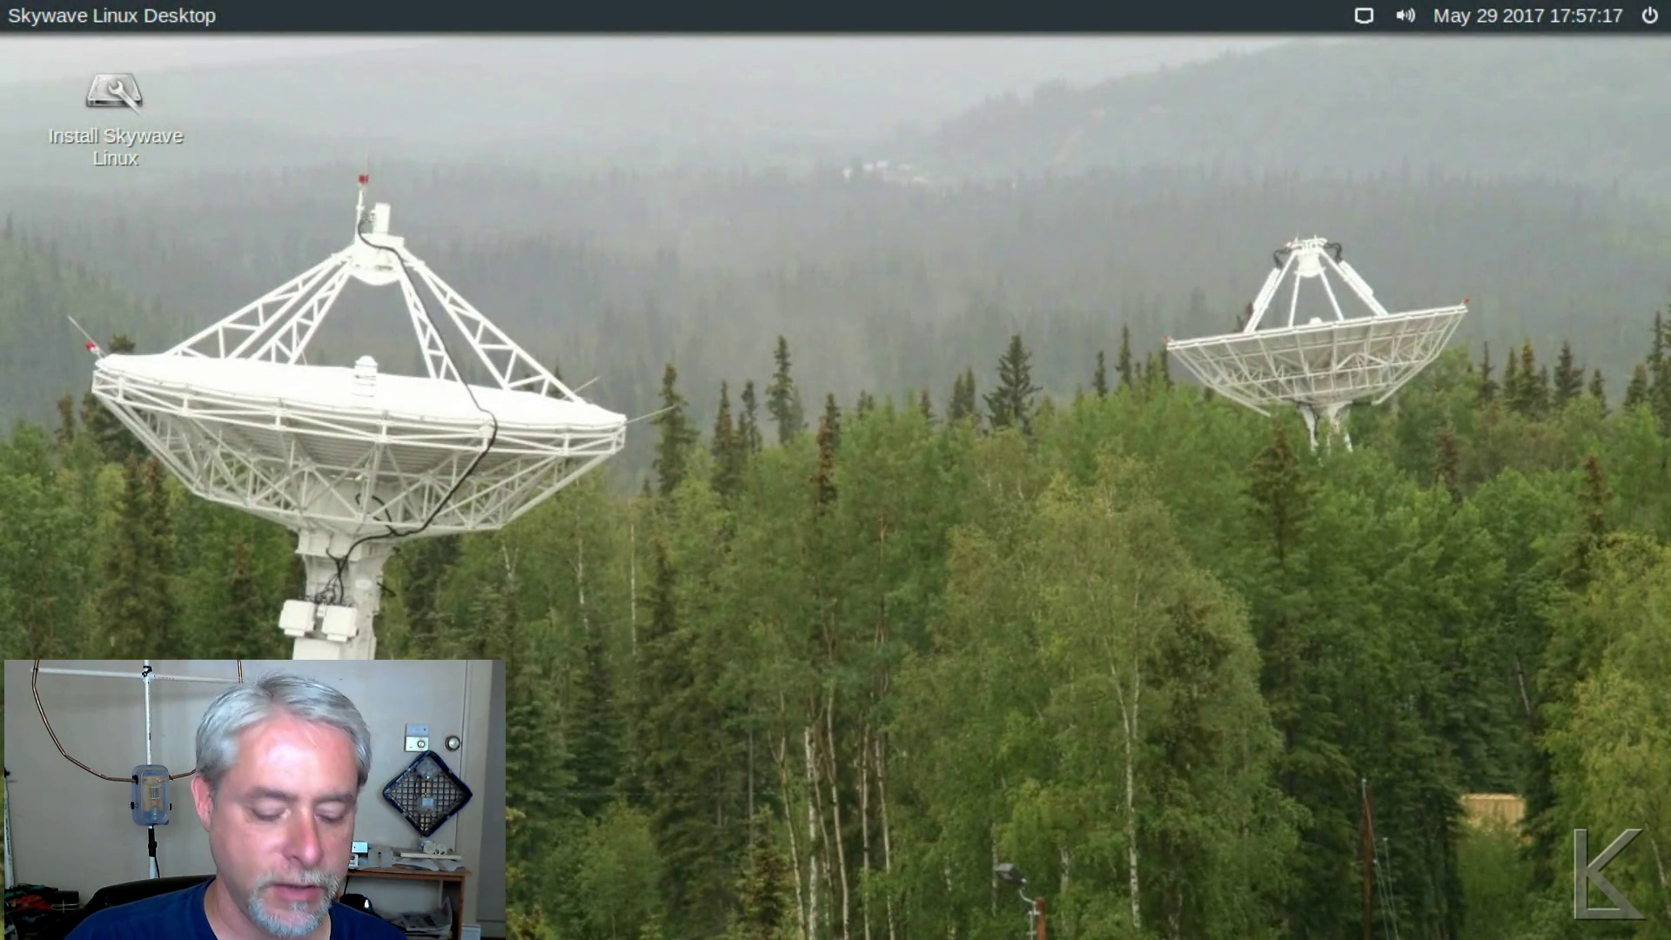
Open the Dash to launch the WebSDR and OpenWebRX server picker
{"action": "key", "text": "super"}
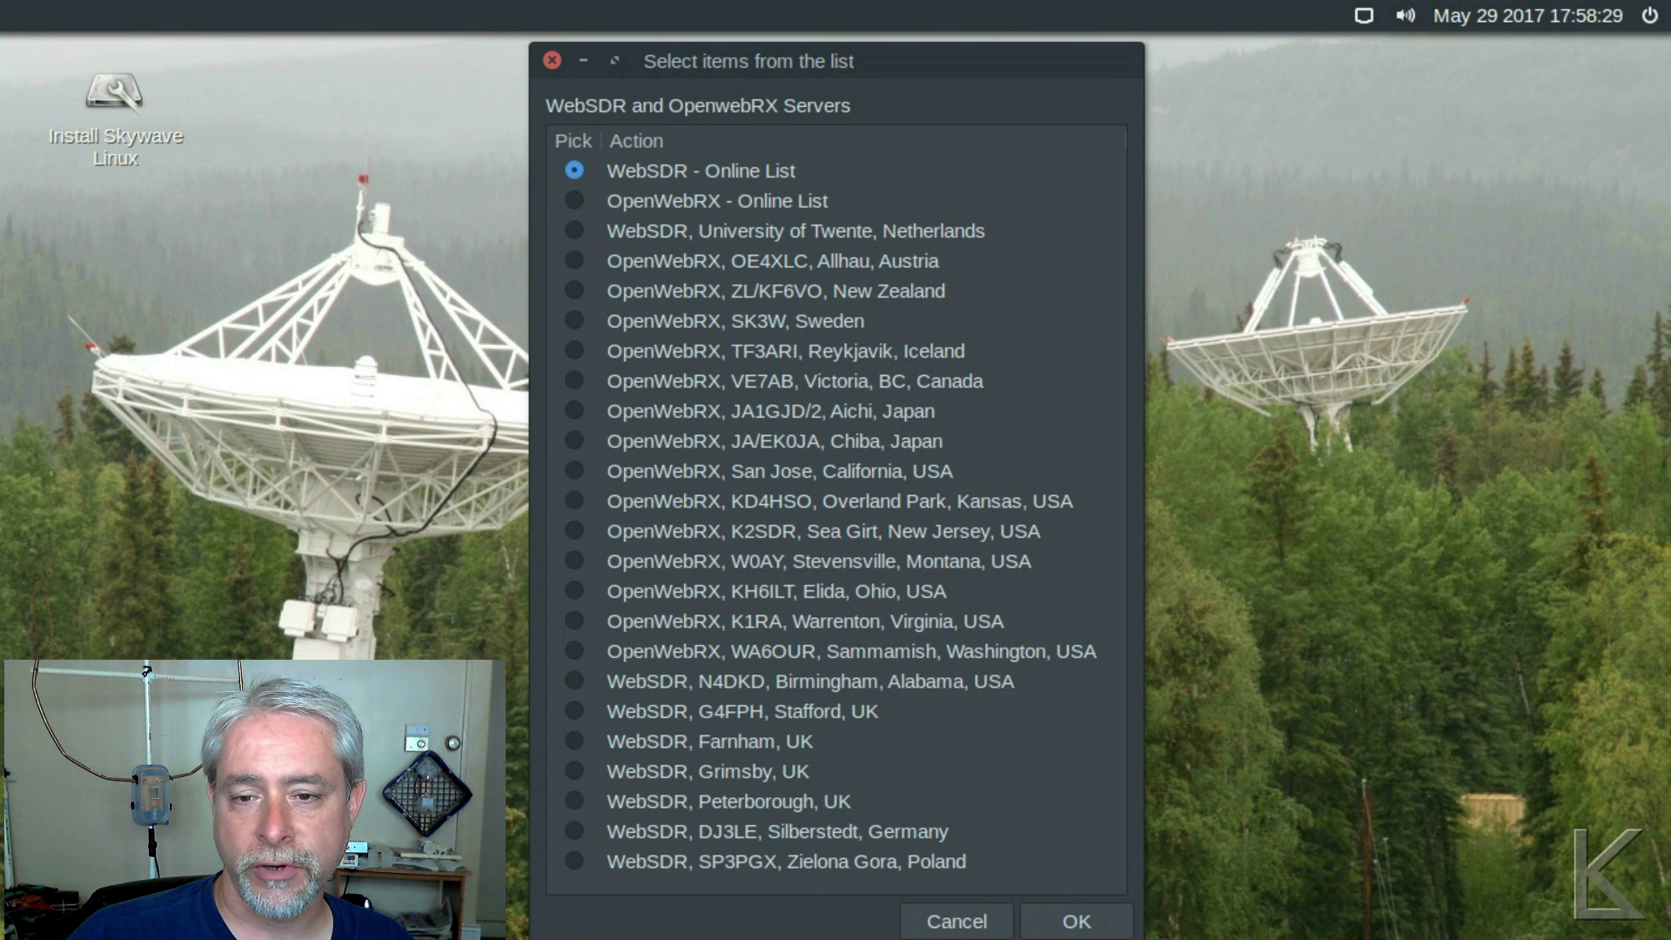
Confirm WebSDR - Online List and open the SK4KO HF WebSDR in Mora, Sweden
{"action": "left_click", "coordinate": [1076, 920]}
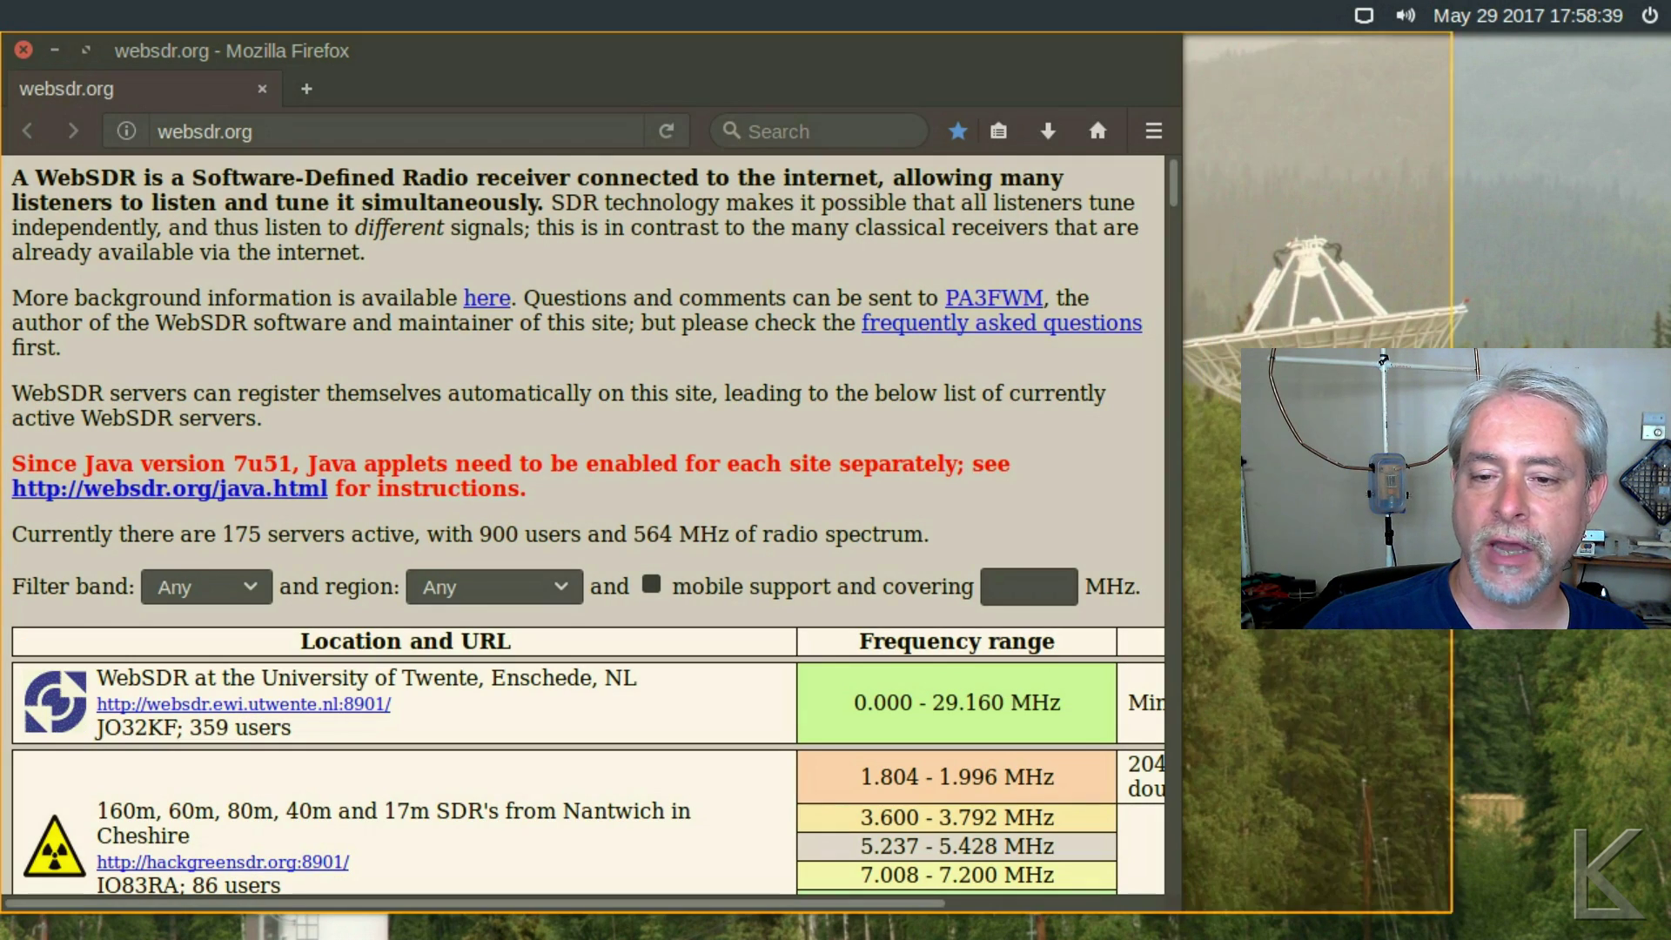
{"action": "scroll", "coordinate": [774, 531], "scroll_direction": "down", "scroll_amount": 5}
{"action": "scroll", "coordinate": [744, 531], "scroll_direction": "down", "scroll_amount": 10}
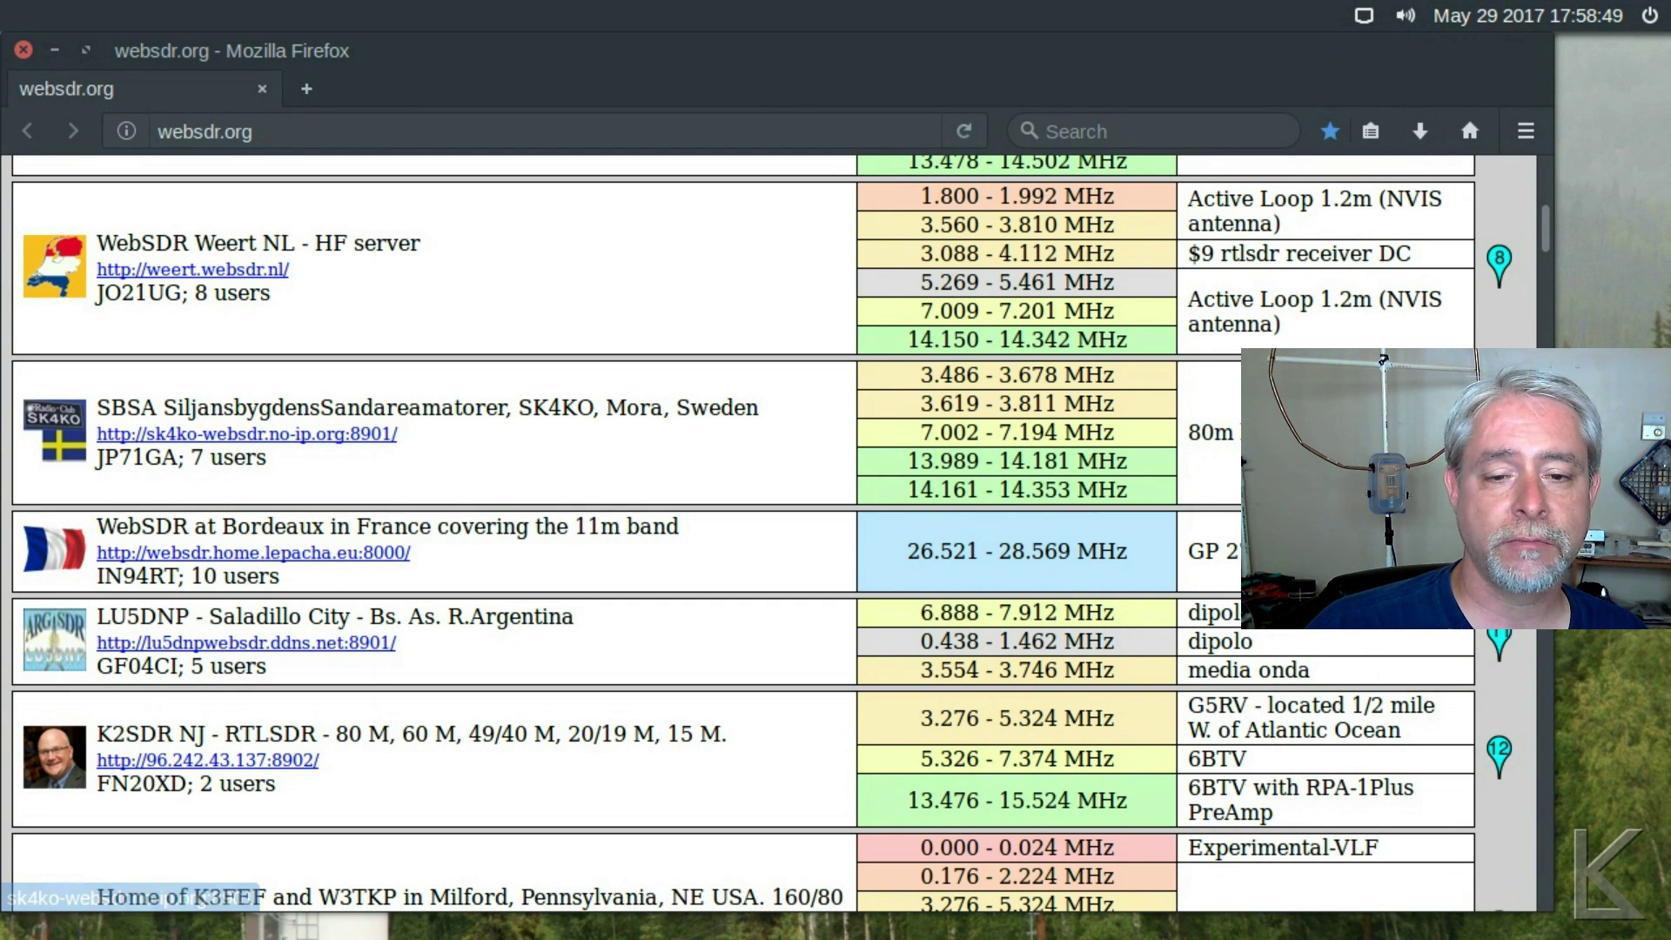
{"action": "left_click", "coordinate": [247, 433]}
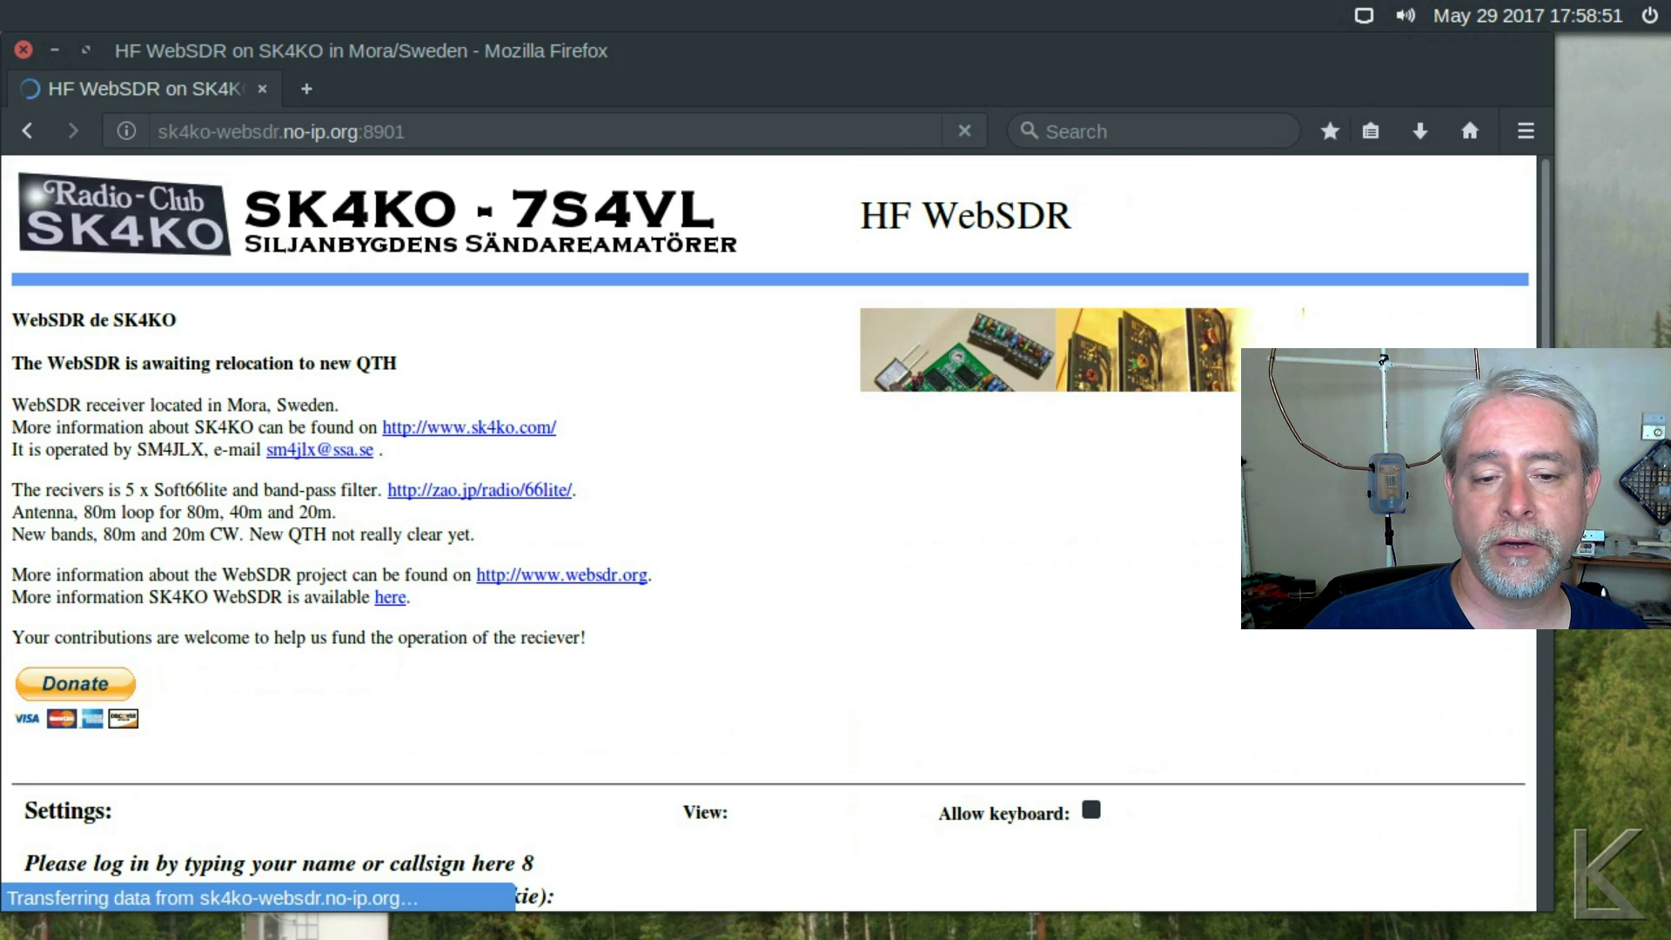
Tune the SK4KO WebSDR to signals near 3608 kHz and then 3560 kHz
{"action": "scroll", "coordinate": [766, 531], "scroll_direction": "down", "scroll_amount": 5}
{"action": "scroll", "coordinate": [679, 522], "scroll_direction": "down", "scroll_amount": 6}
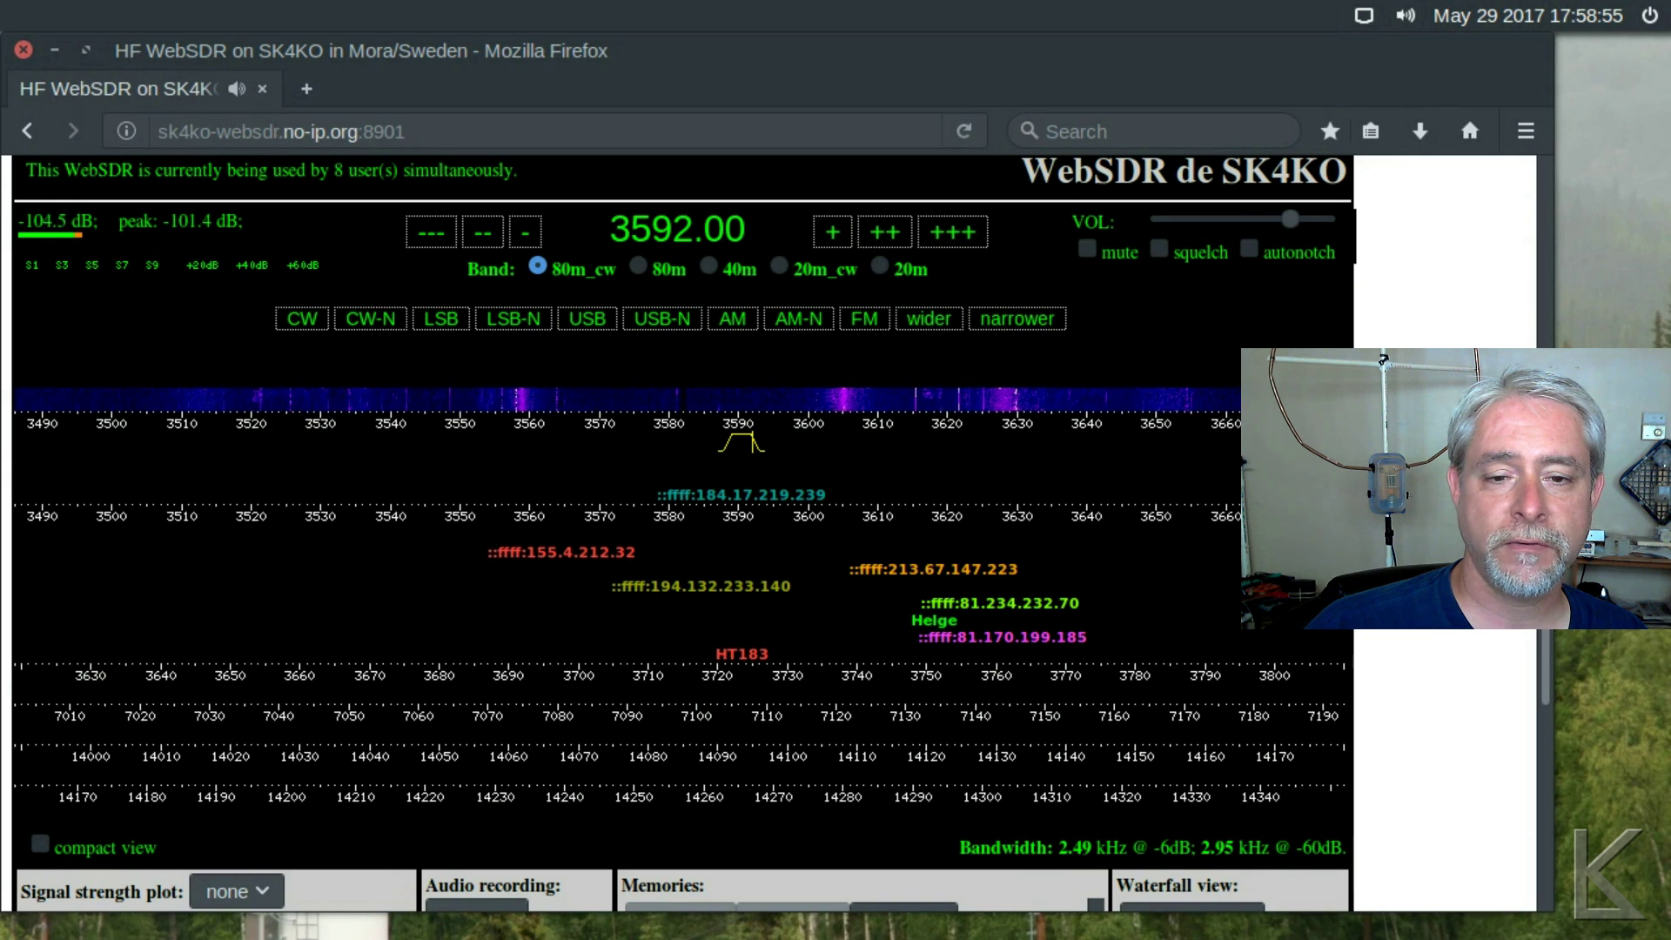
{"action": "left_click", "coordinate": [868, 443]}
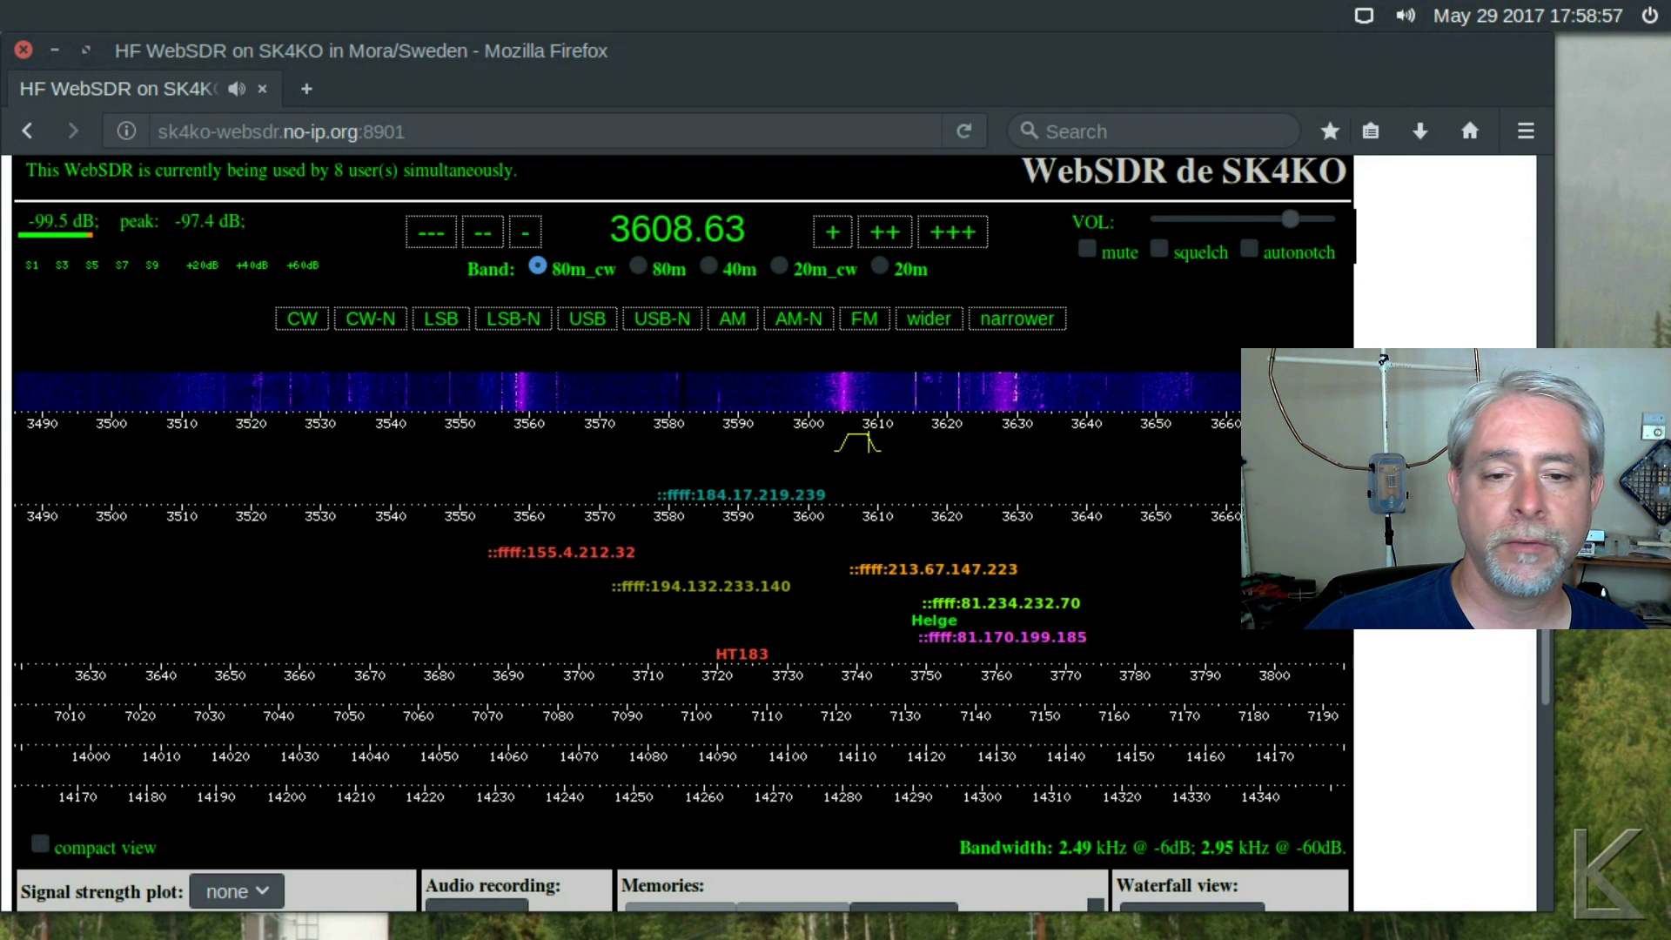
{"action": "scroll", "coordinate": [626, 391], "scroll_direction": "up", "scroll_amount": 5}
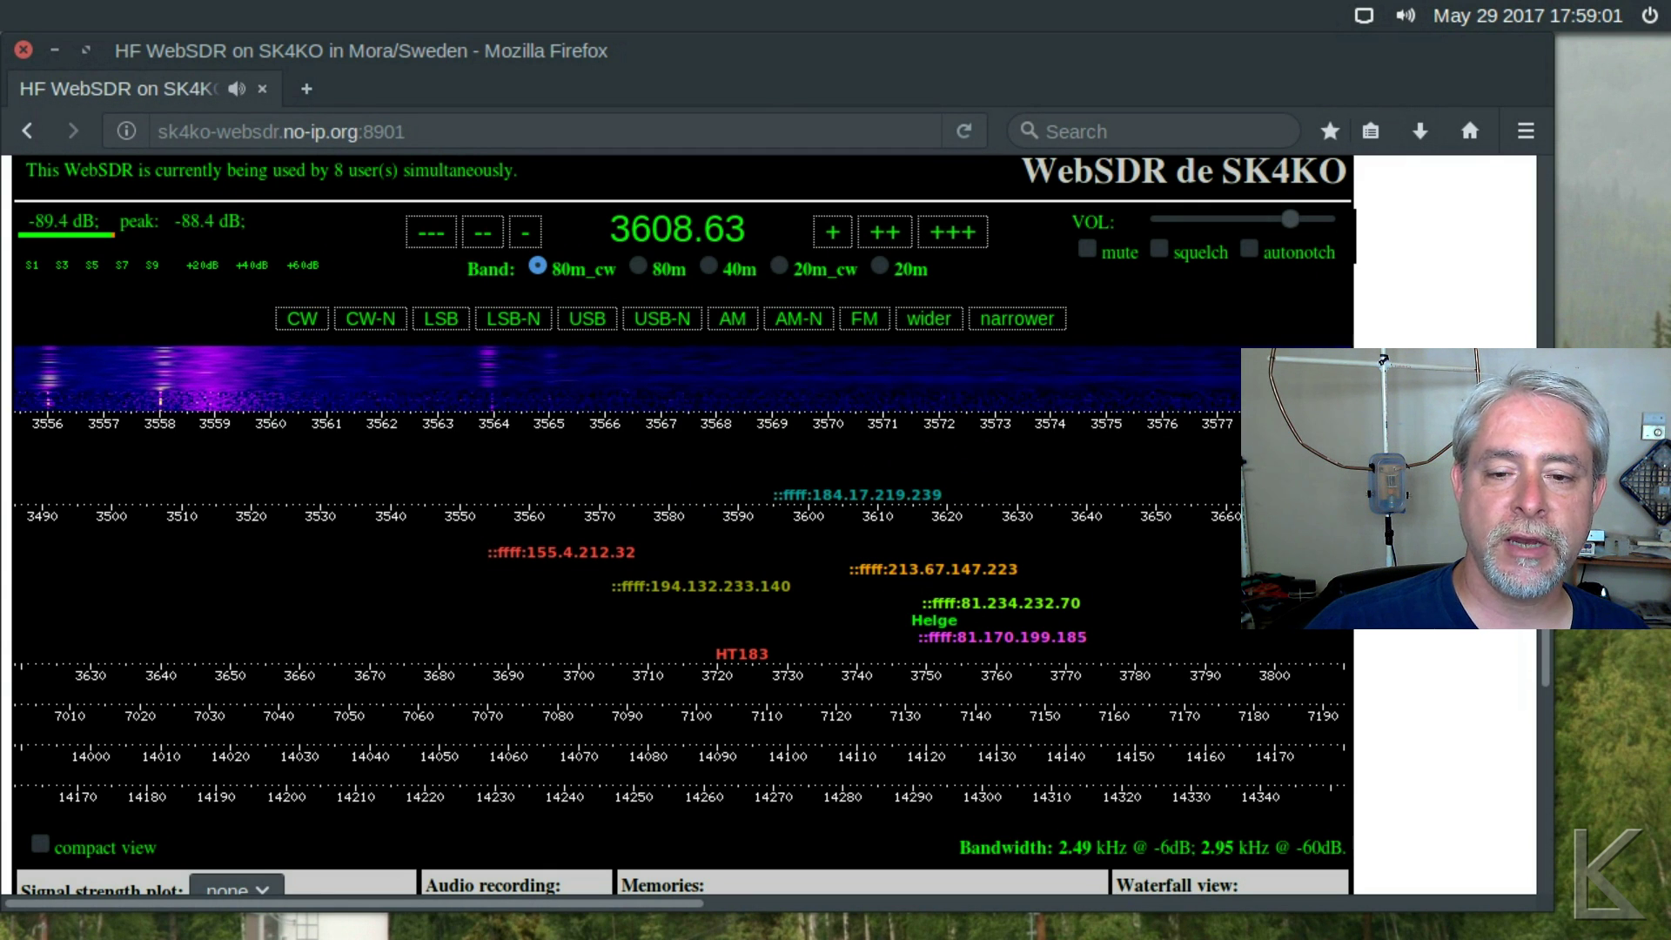
{"action": "left_click", "coordinate": [308, 392]}
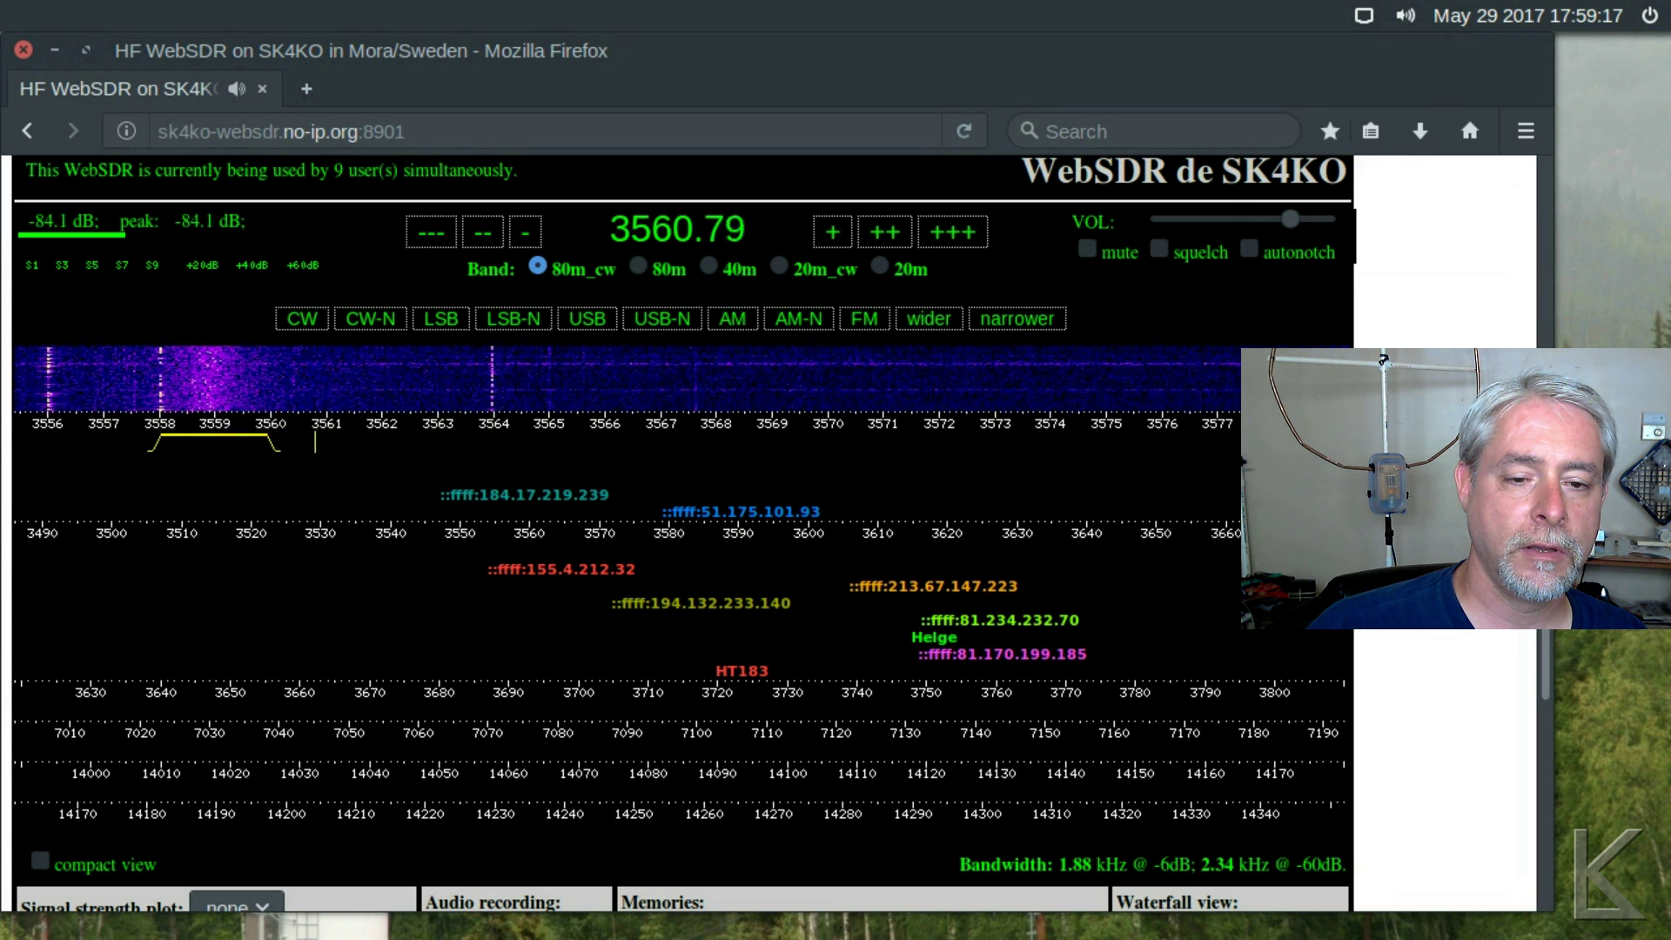
Switch to the 20m_cw band, tune to 14070.78 kHz, then close Firefox and reopen the Dash
{"action": "scroll", "coordinate": [626, 378], "scroll_direction": "down", "scroll_amount": 1}
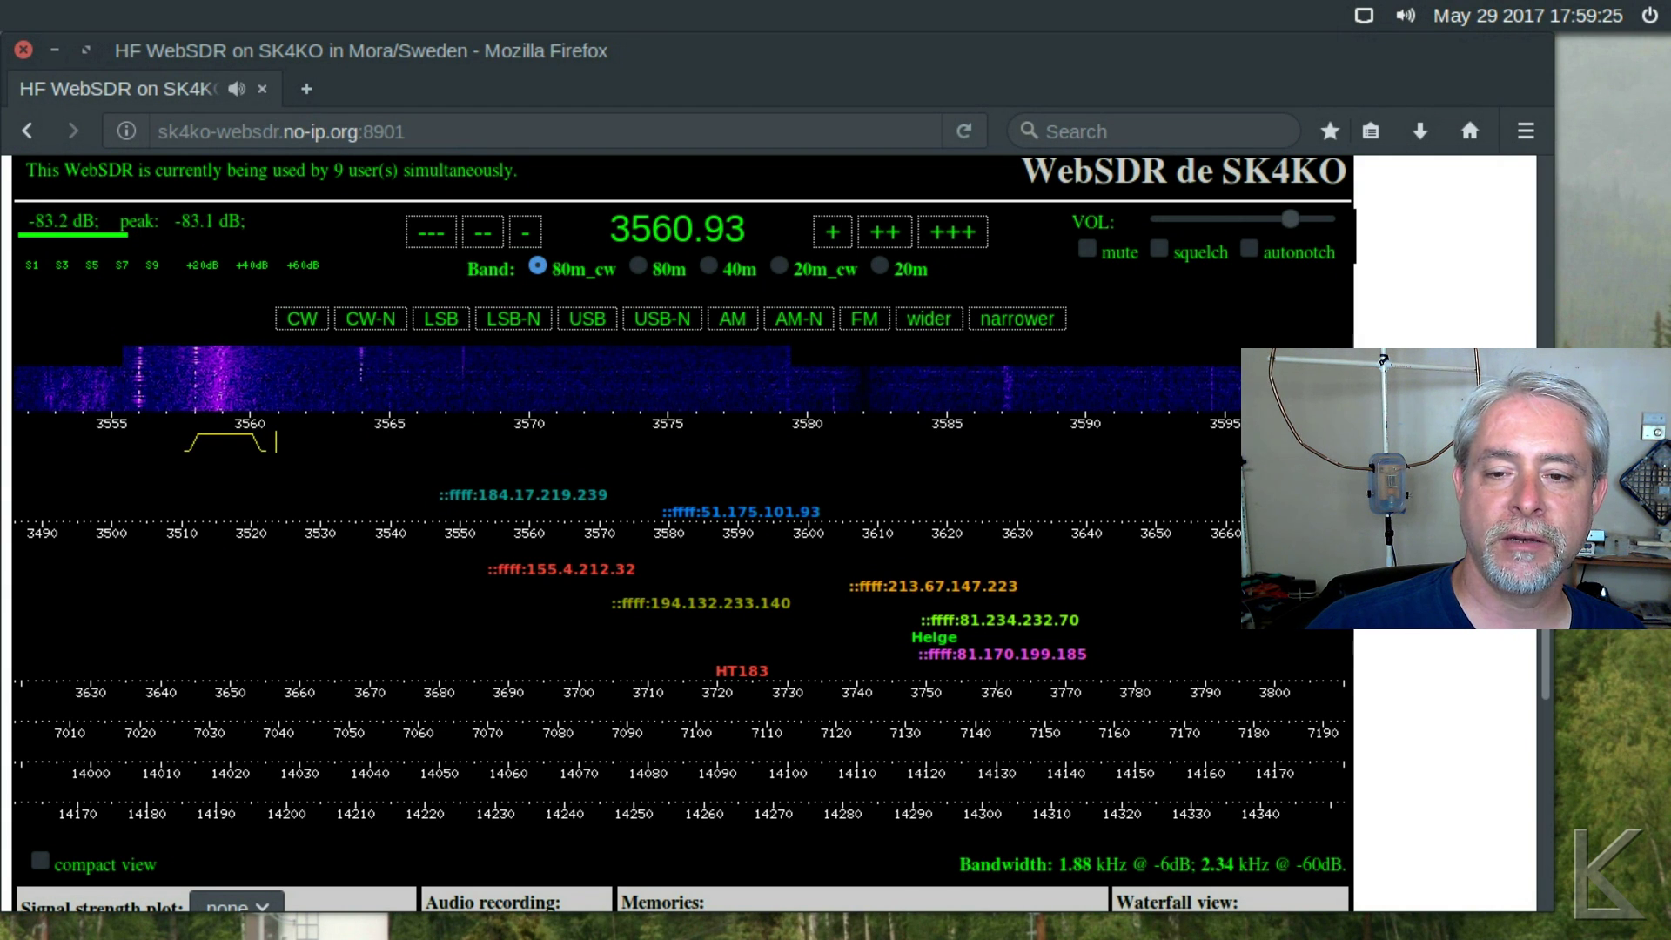
{"action": "left_click", "coordinate": [779, 266]}
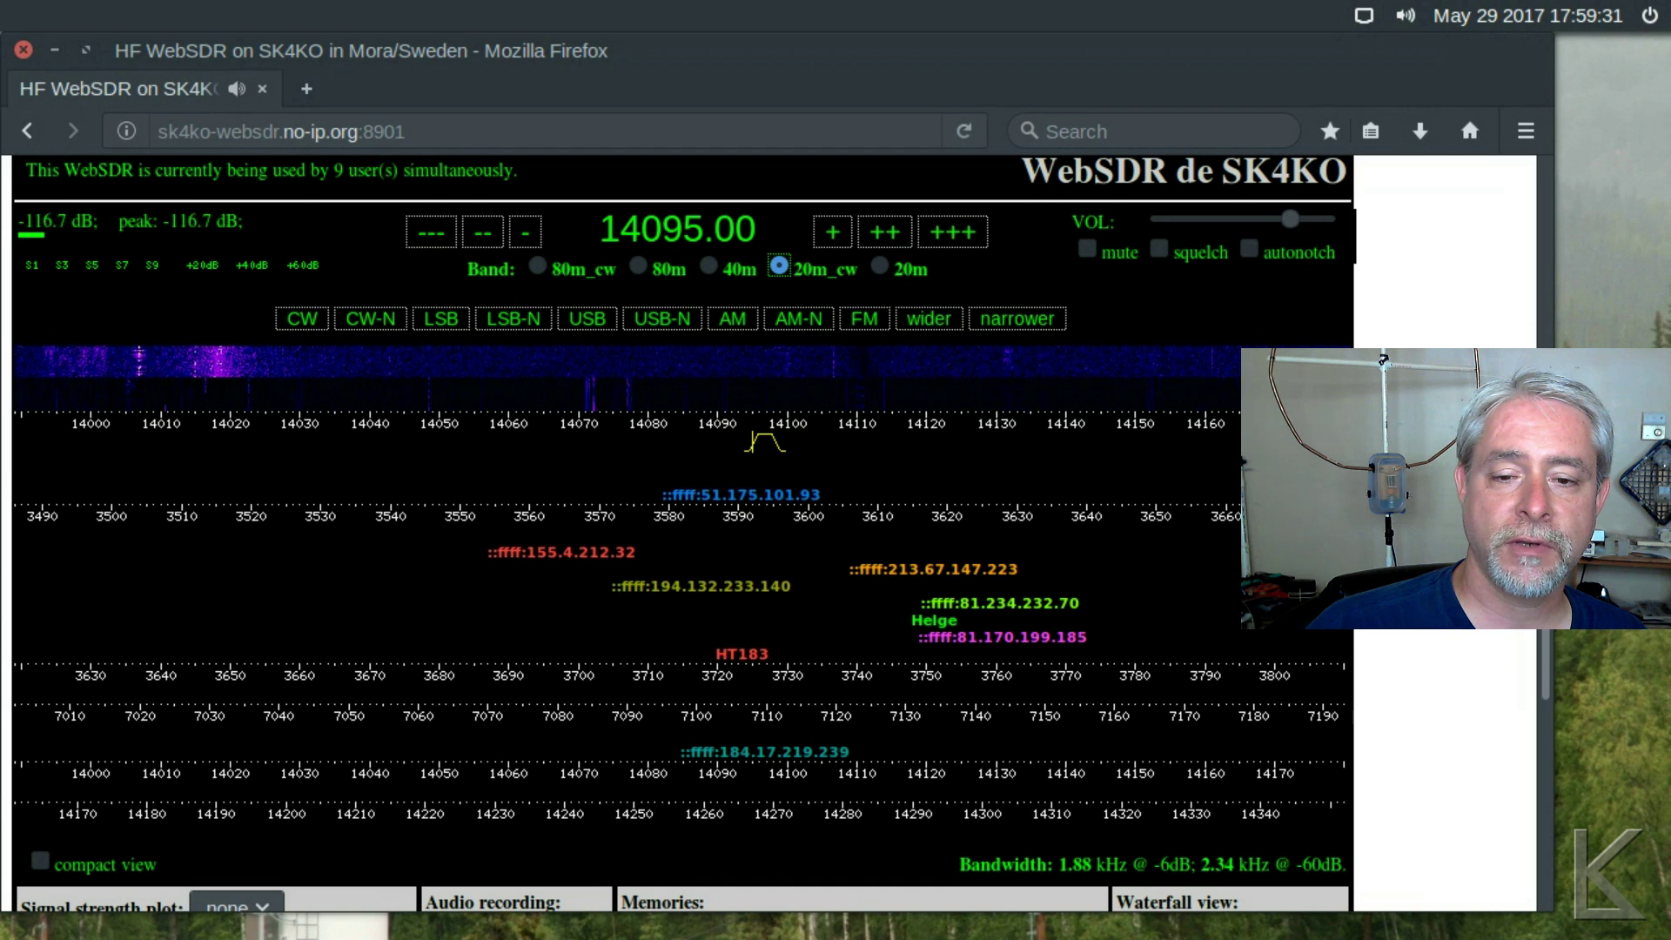
{"action": "left_click", "coordinate": [591, 383]}
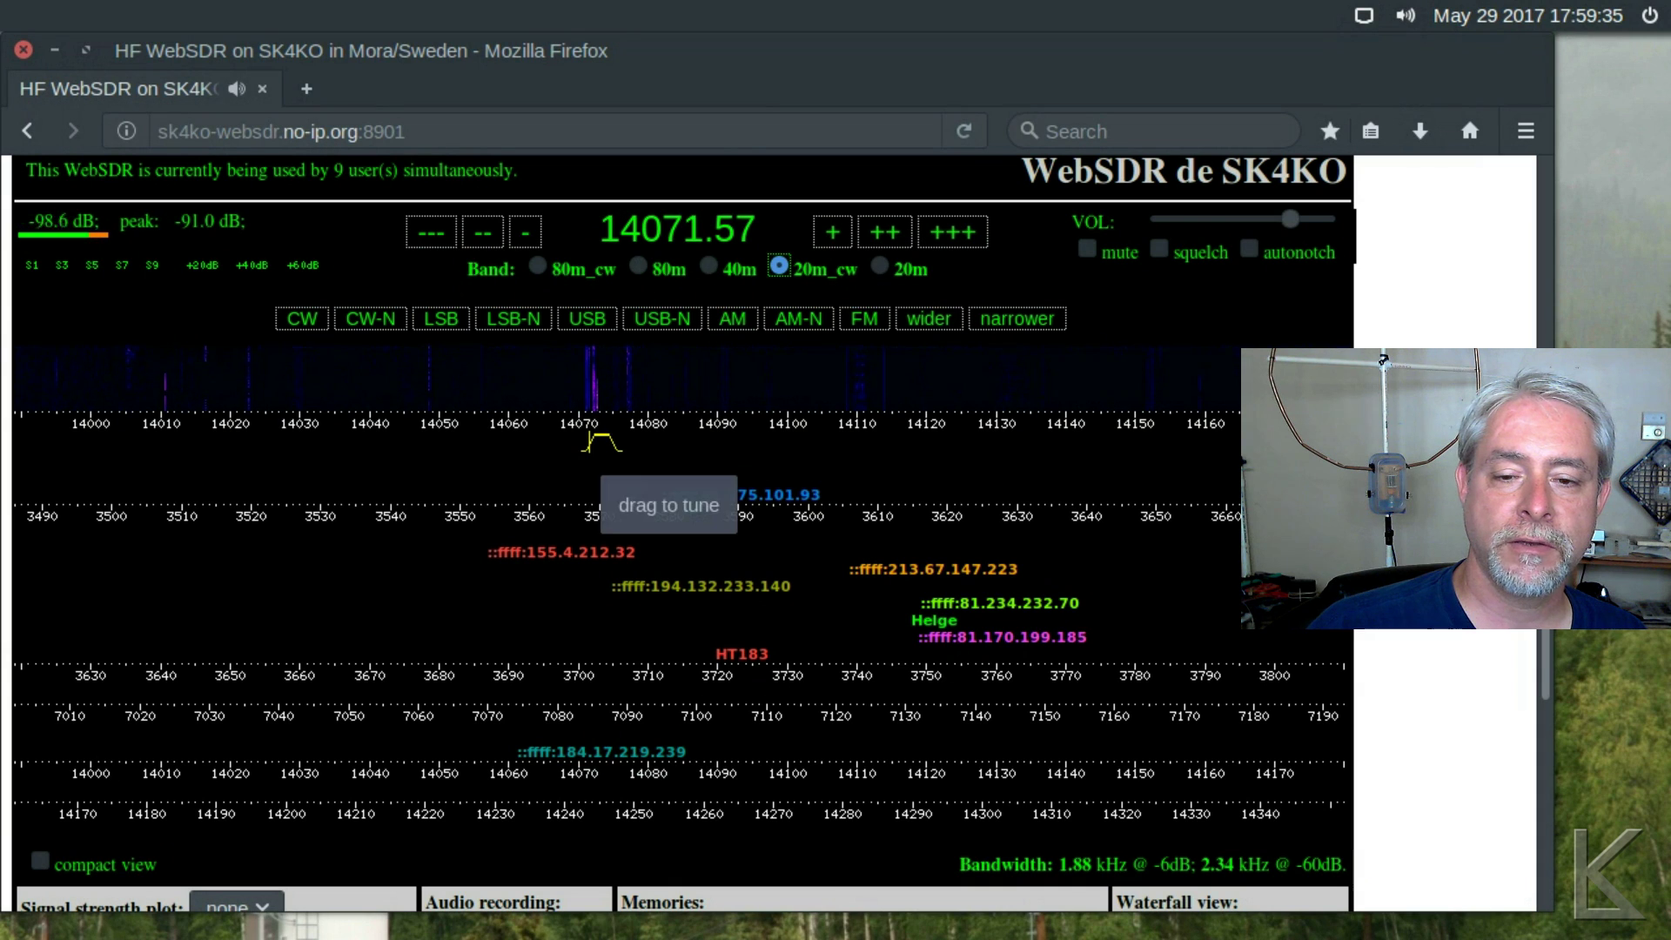
{"action": "left_click", "coordinate": [589, 465]}
{"action": "left_click_drag", "start_coordinate": [589, 430], "coordinate": [584, 431]}
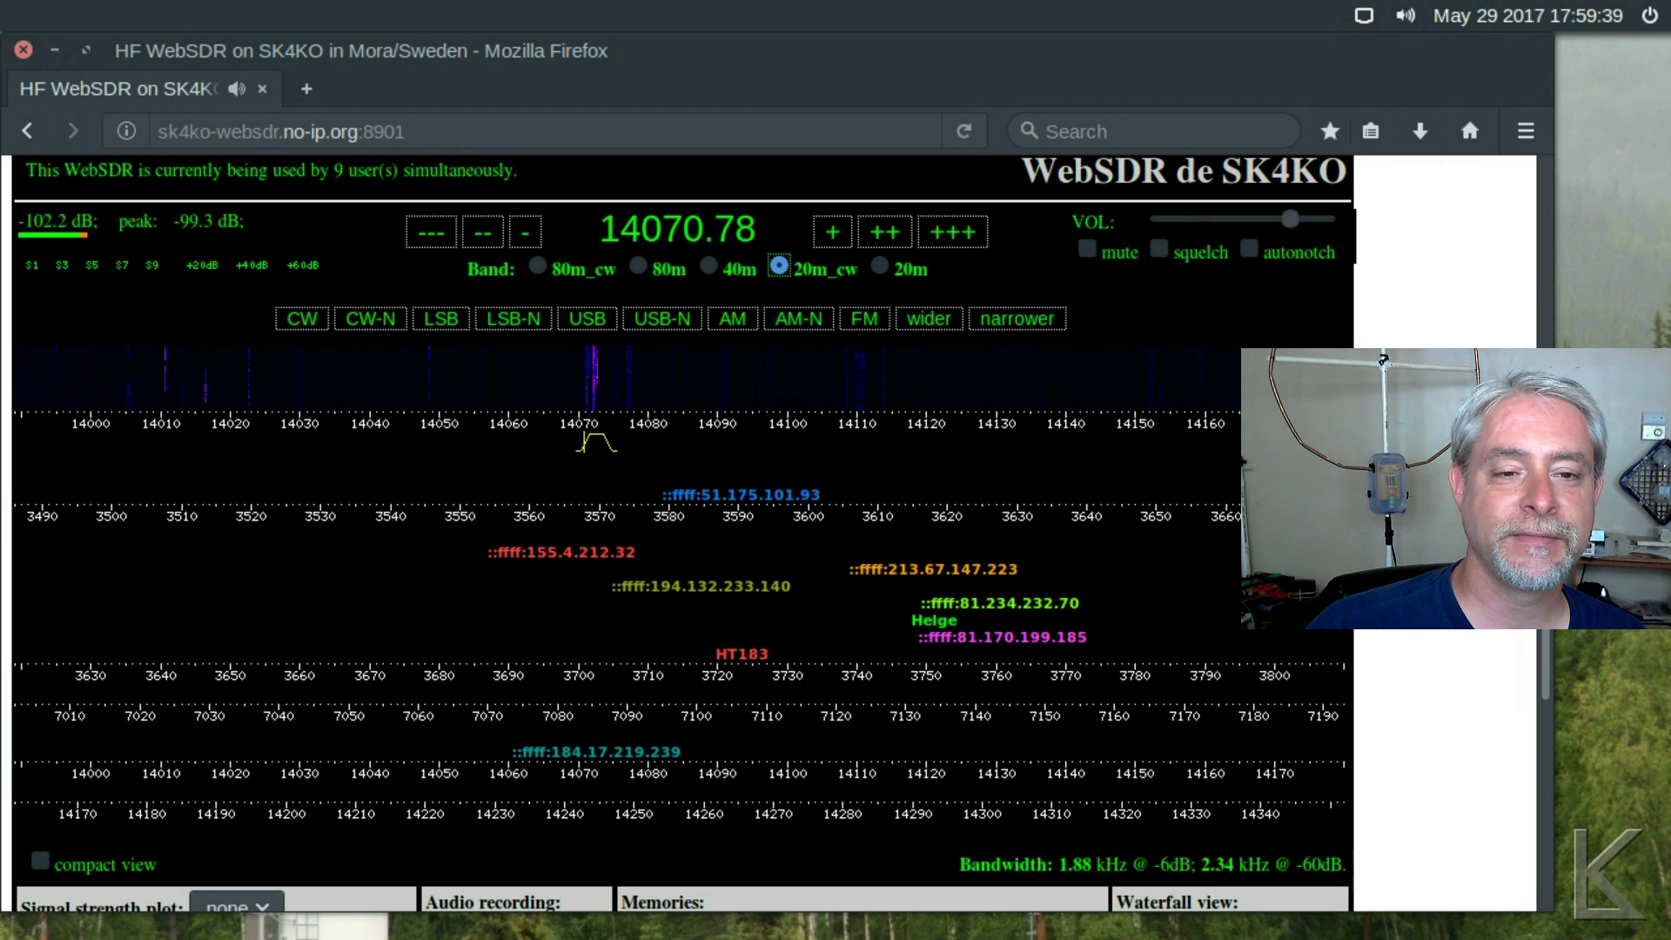
{"action": "key", "text": "ctrl+w"}
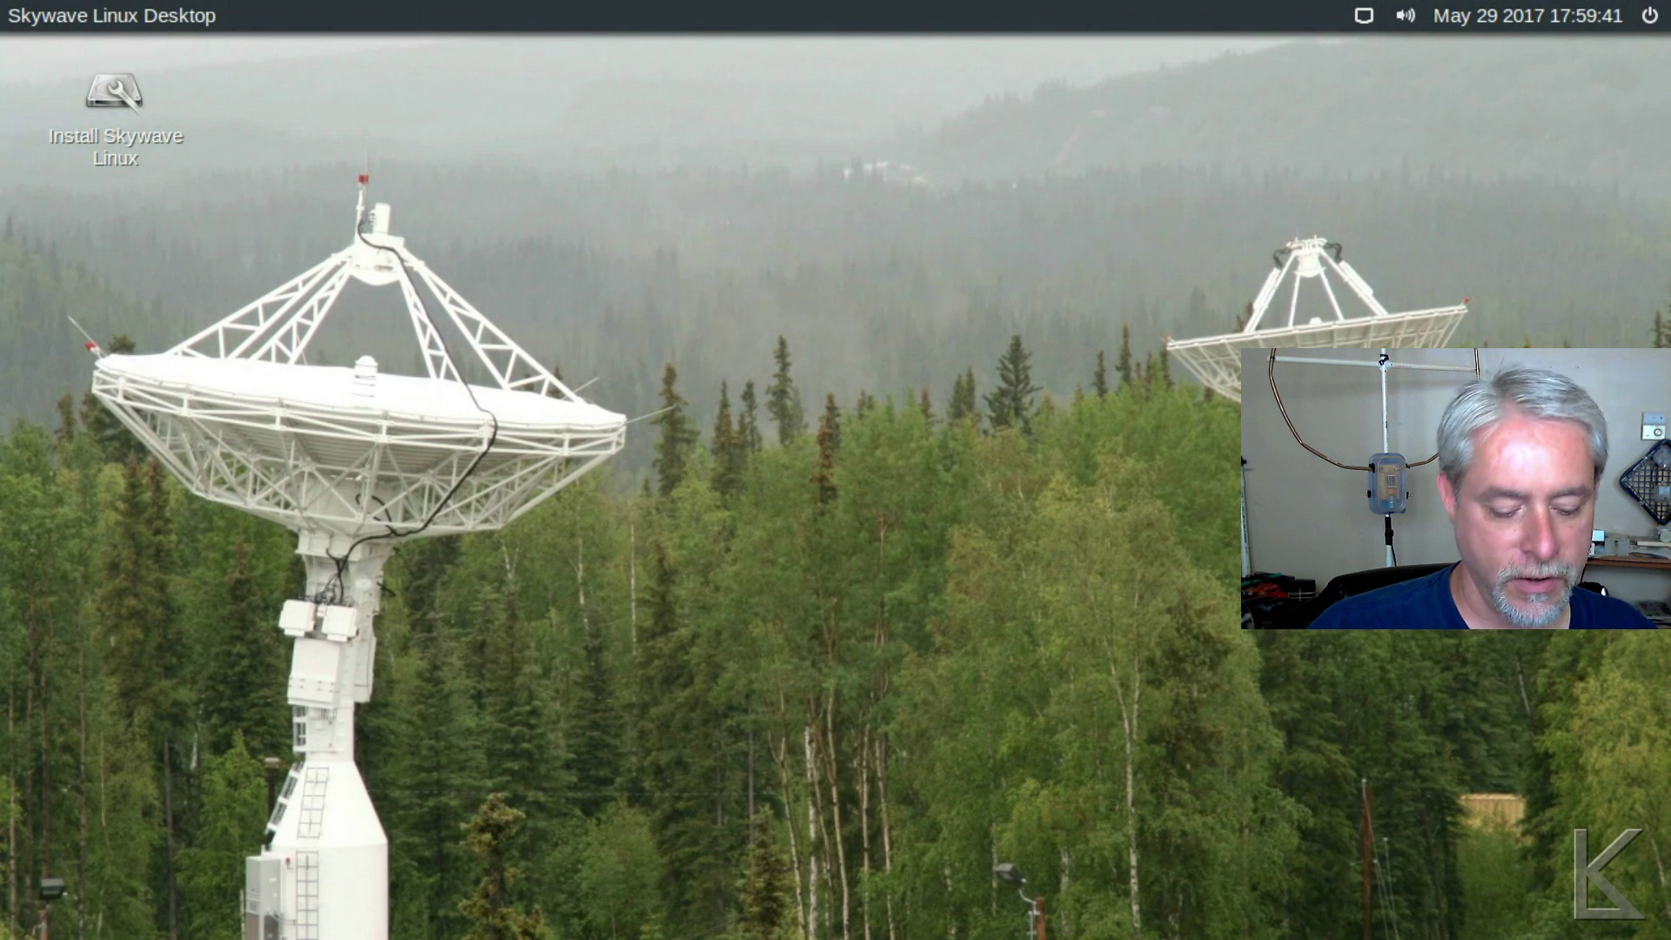
{"action": "key", "text": "super"}
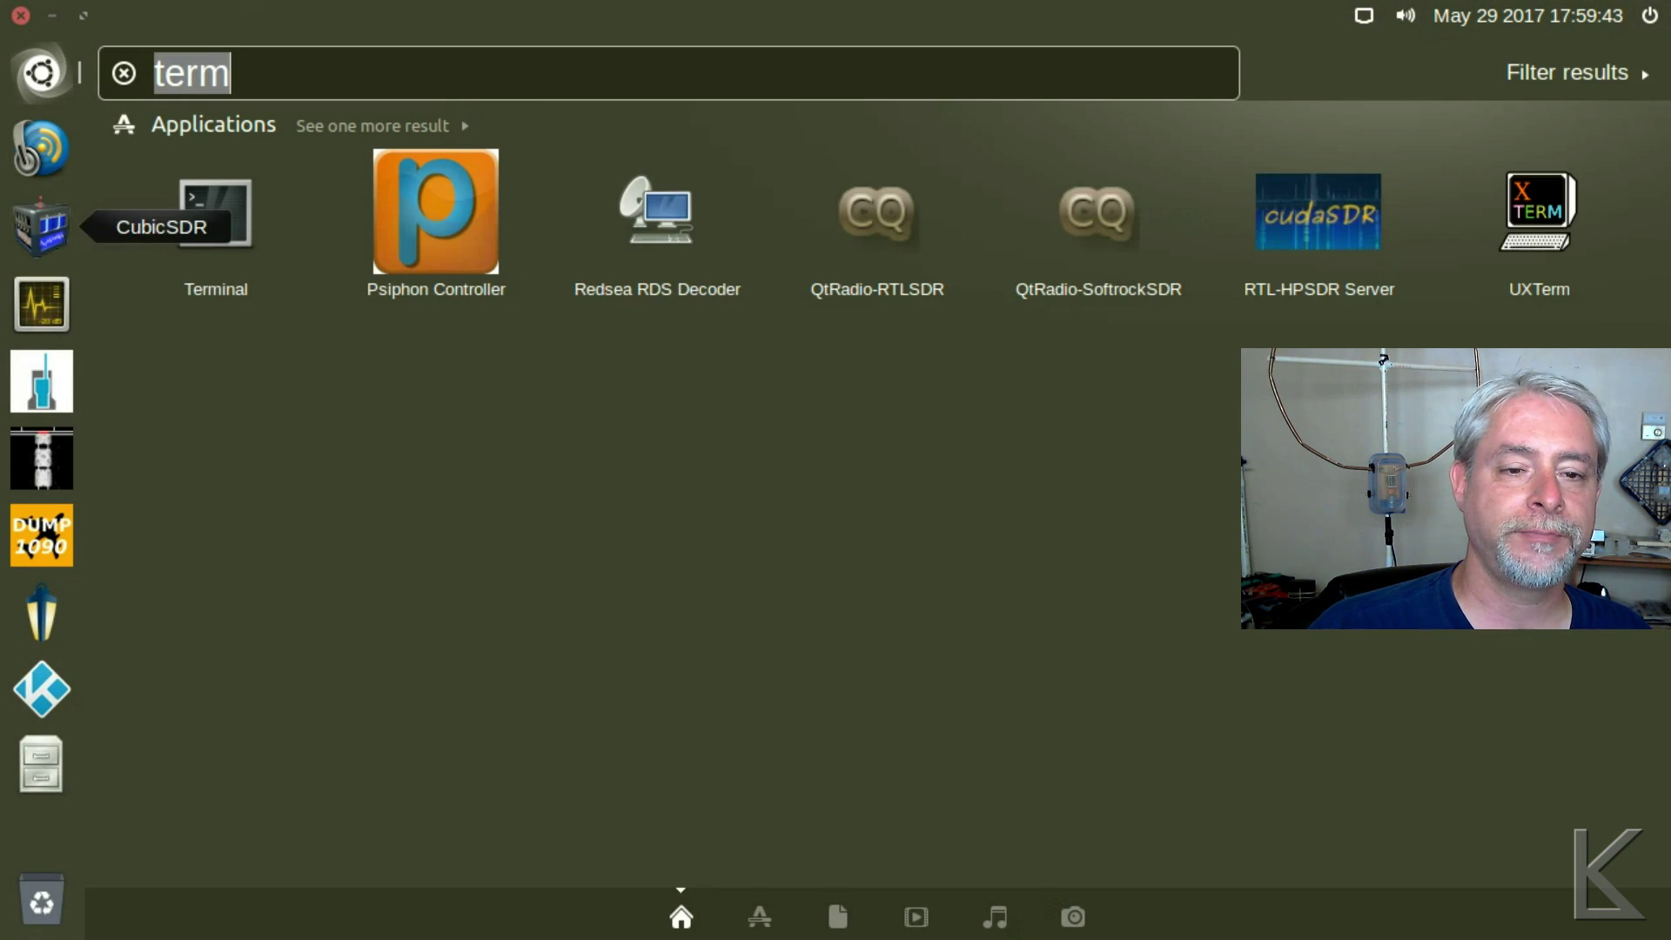
Open the OpenWebRX - Online List from the WebSDR server picker
{"action": "left_click", "coordinate": [41, 148]}
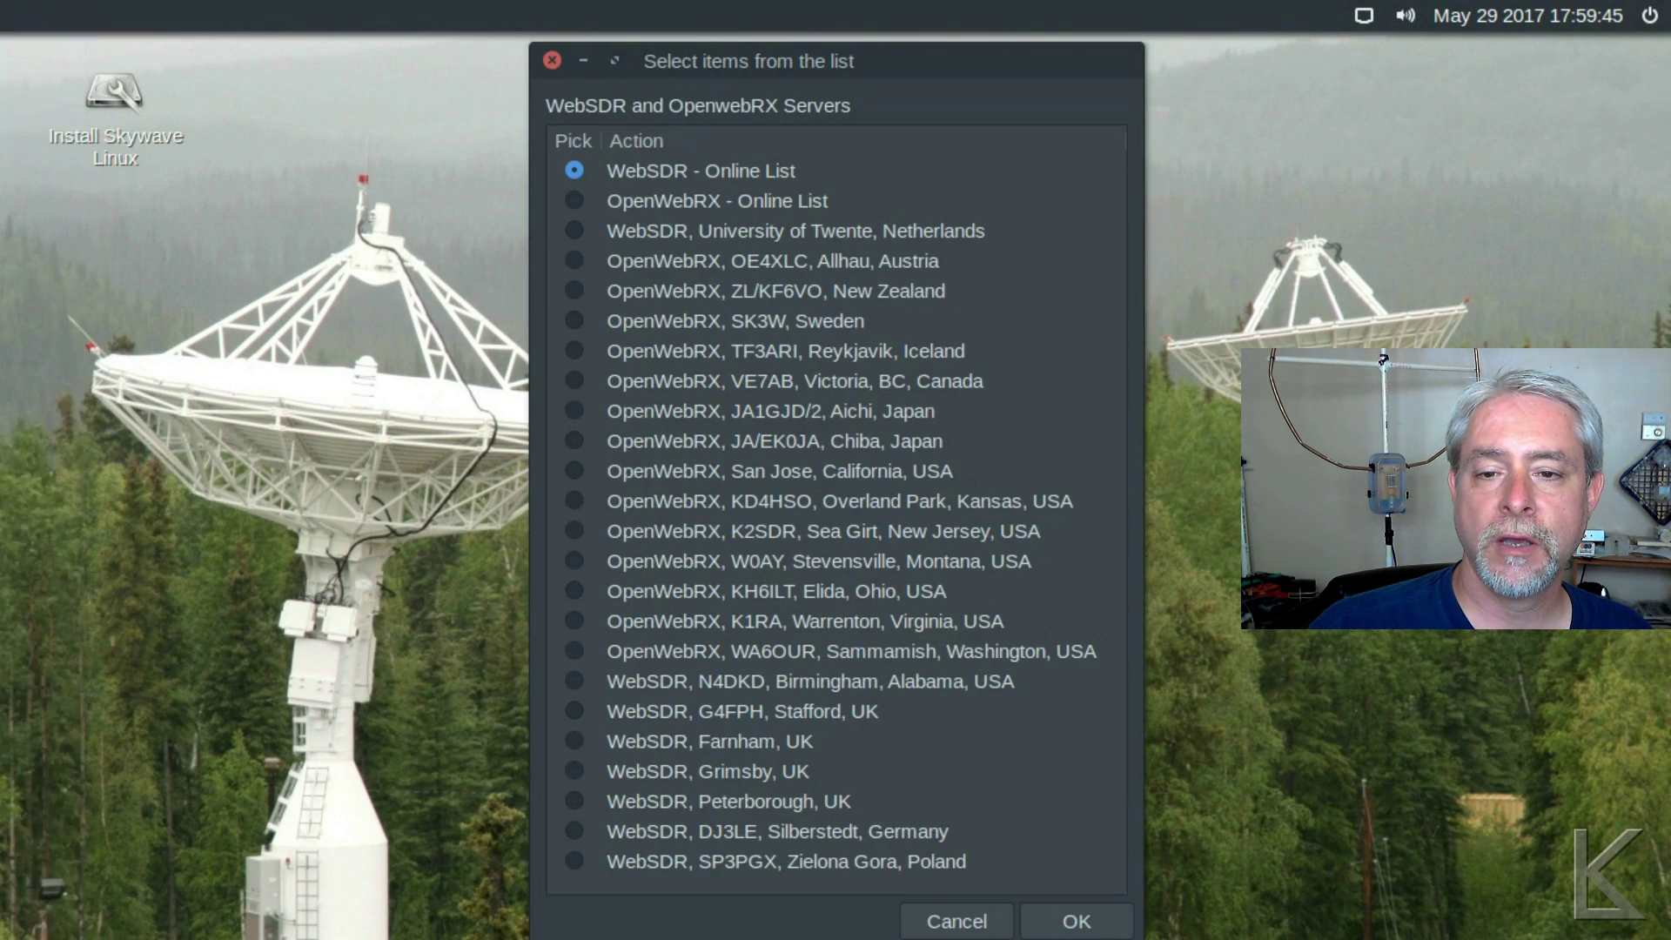
{"action": "left_click", "coordinate": [575, 200]}
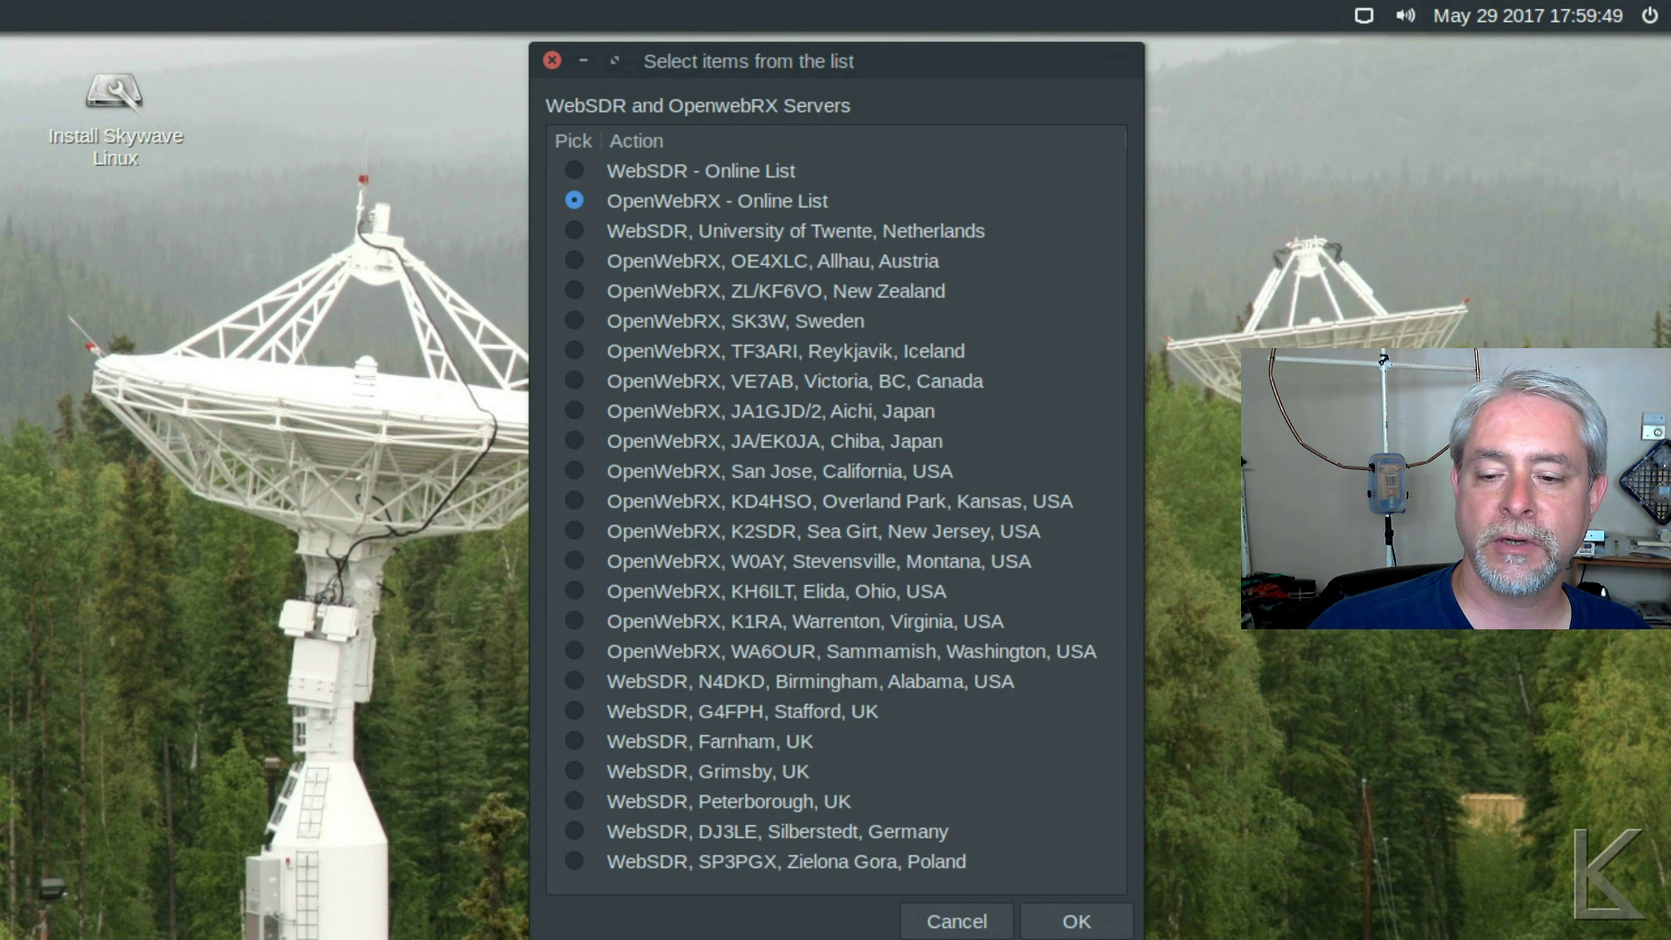
{"action": "left_click", "coordinate": [1077, 921]}
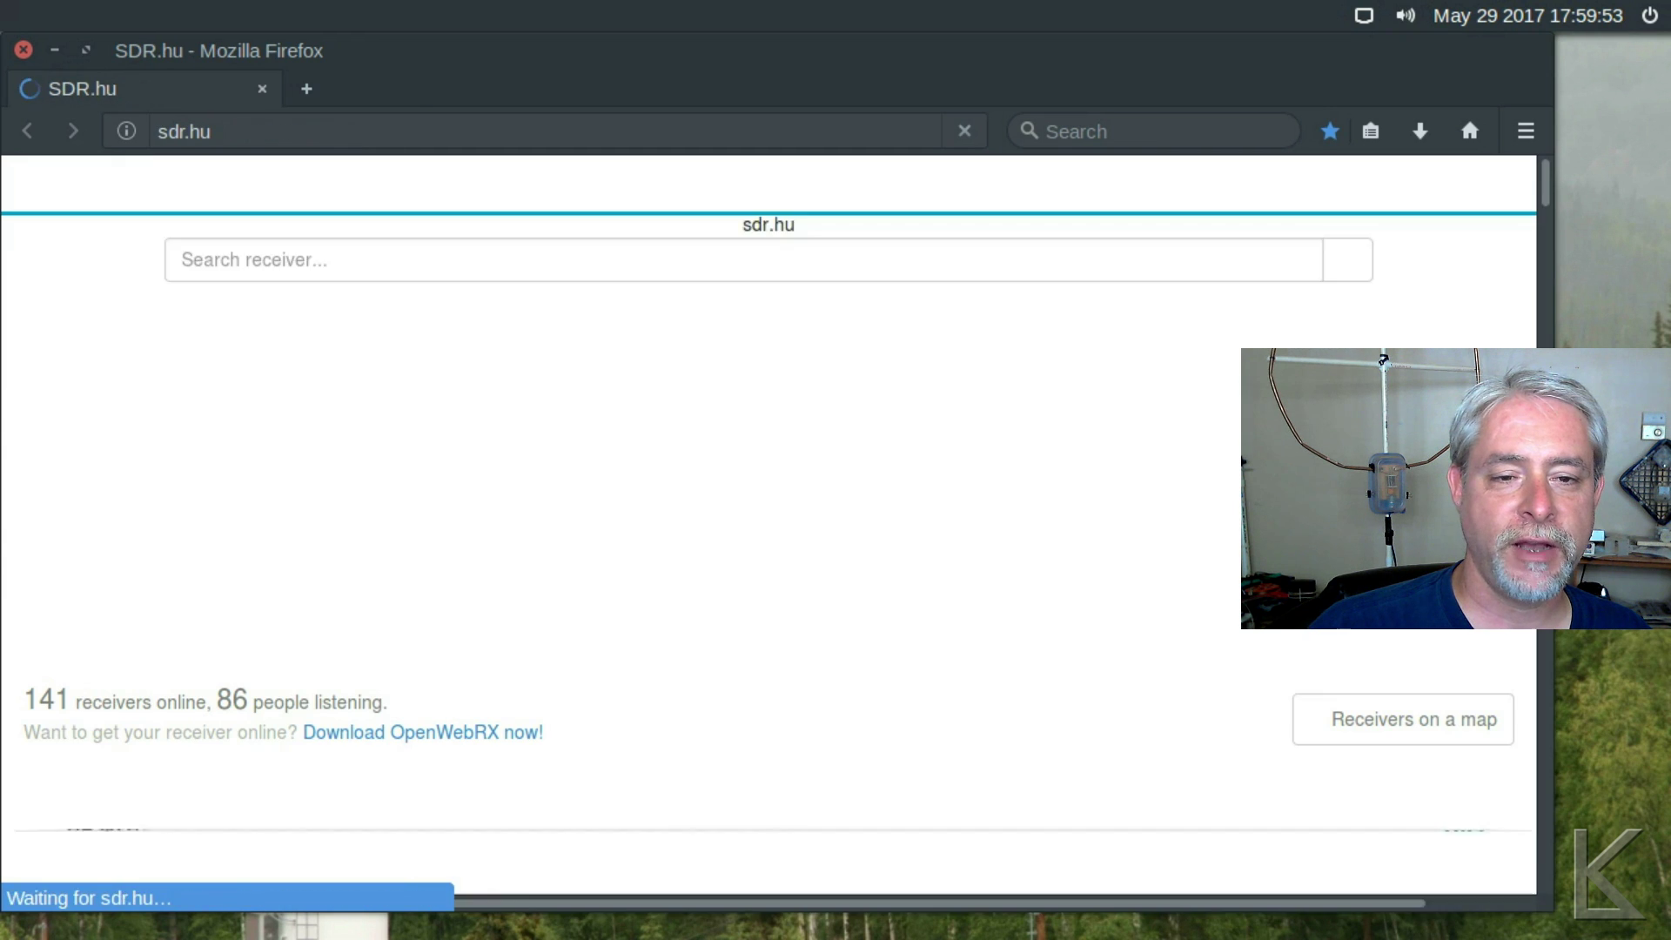
Open the K1RA/KW4VA KiwiSDR receiver (kiwisdr.k1ra.us) from the sdr.hu list
{"action": "scroll", "coordinate": [765, 523], "scroll_direction": "down", "scroll_amount": 5}
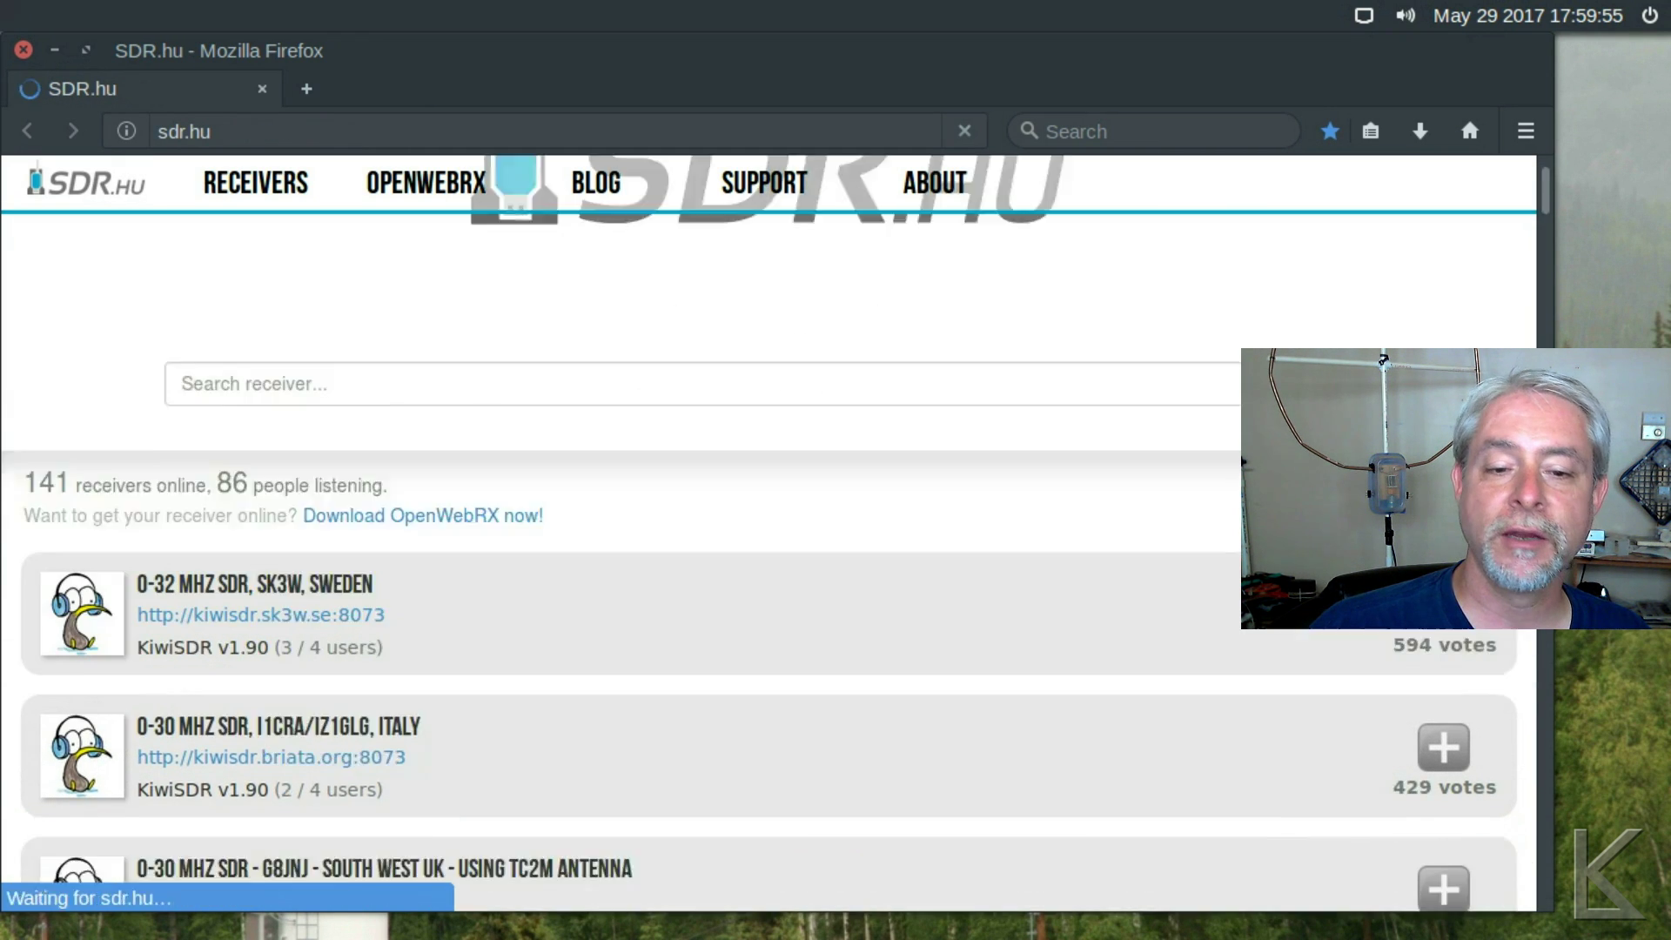
{"action": "scroll", "coordinate": [766, 522], "scroll_direction": "down", "scroll_amount": 6}
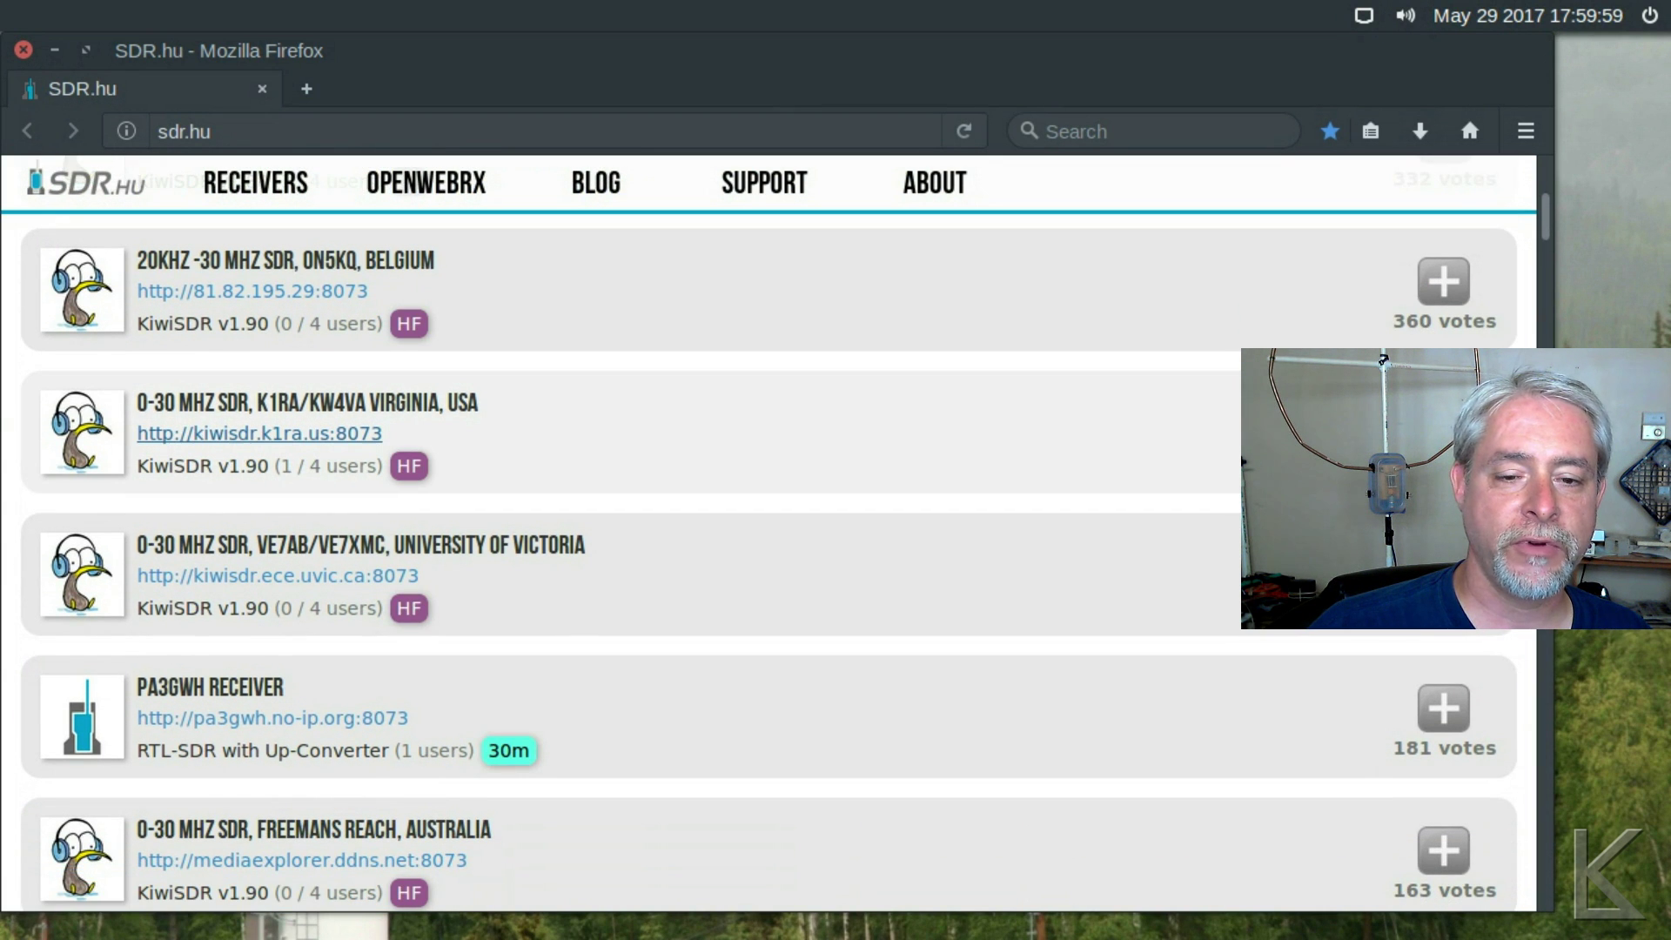
{"action": "left_click", "coordinate": [261, 433]}
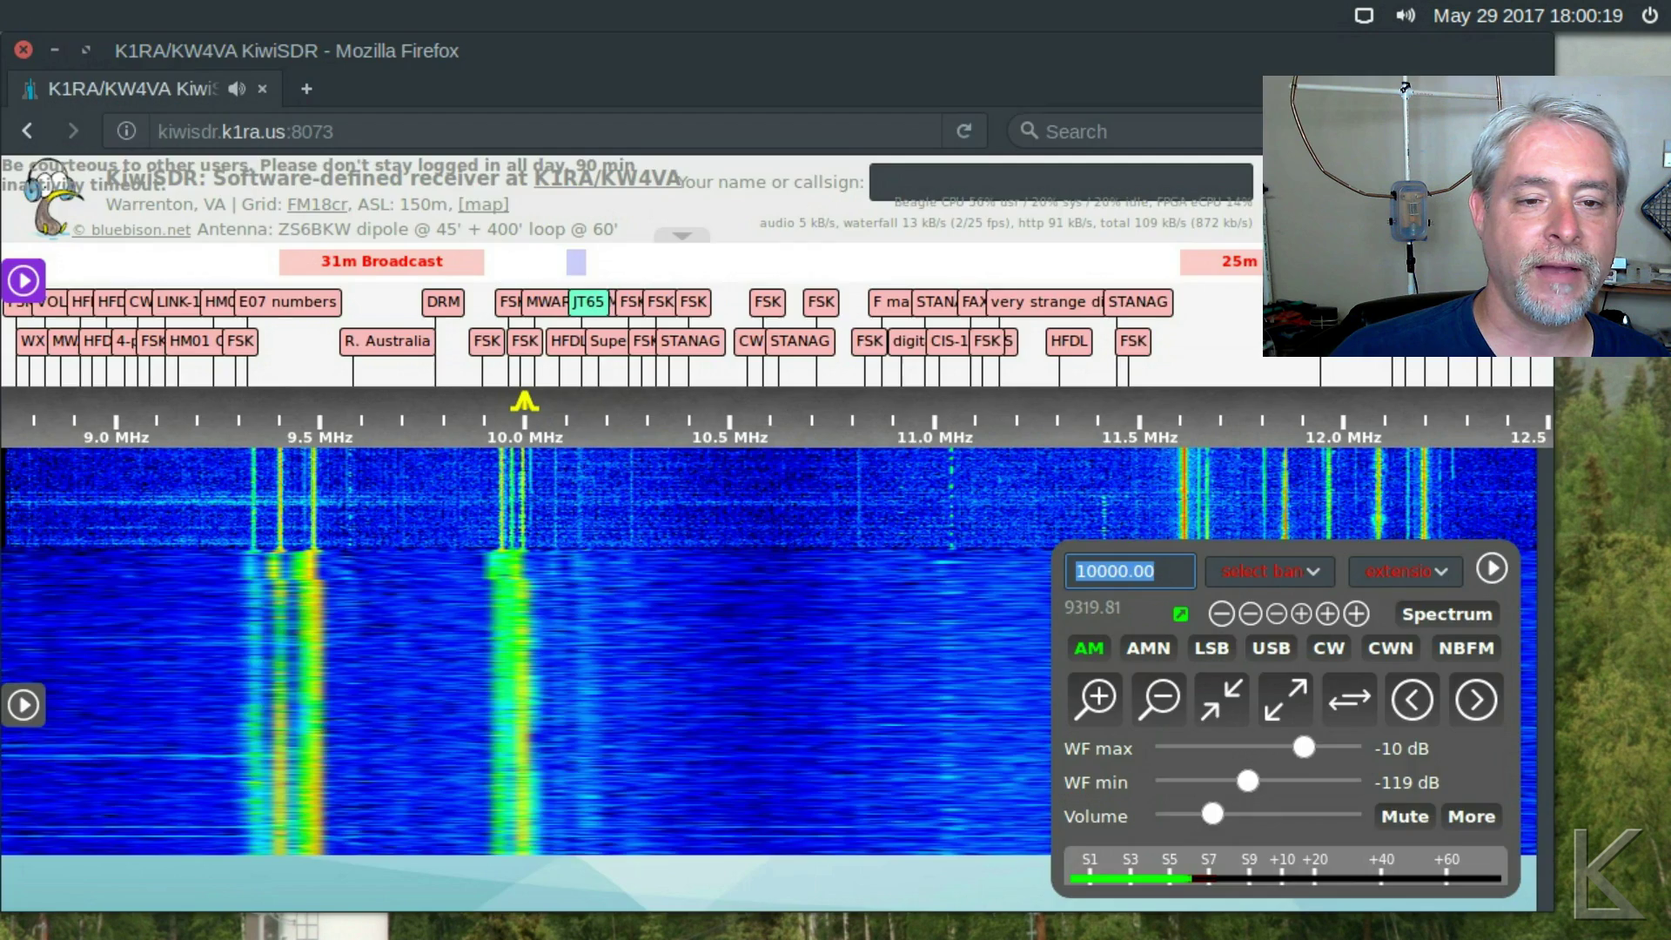
Quit Firefox with Ctrl+Q and reopen the Unity Dash on the 'term' search
{"action": "key", "text": "ctrl+q"}
{"action": "key", "text": "super"}
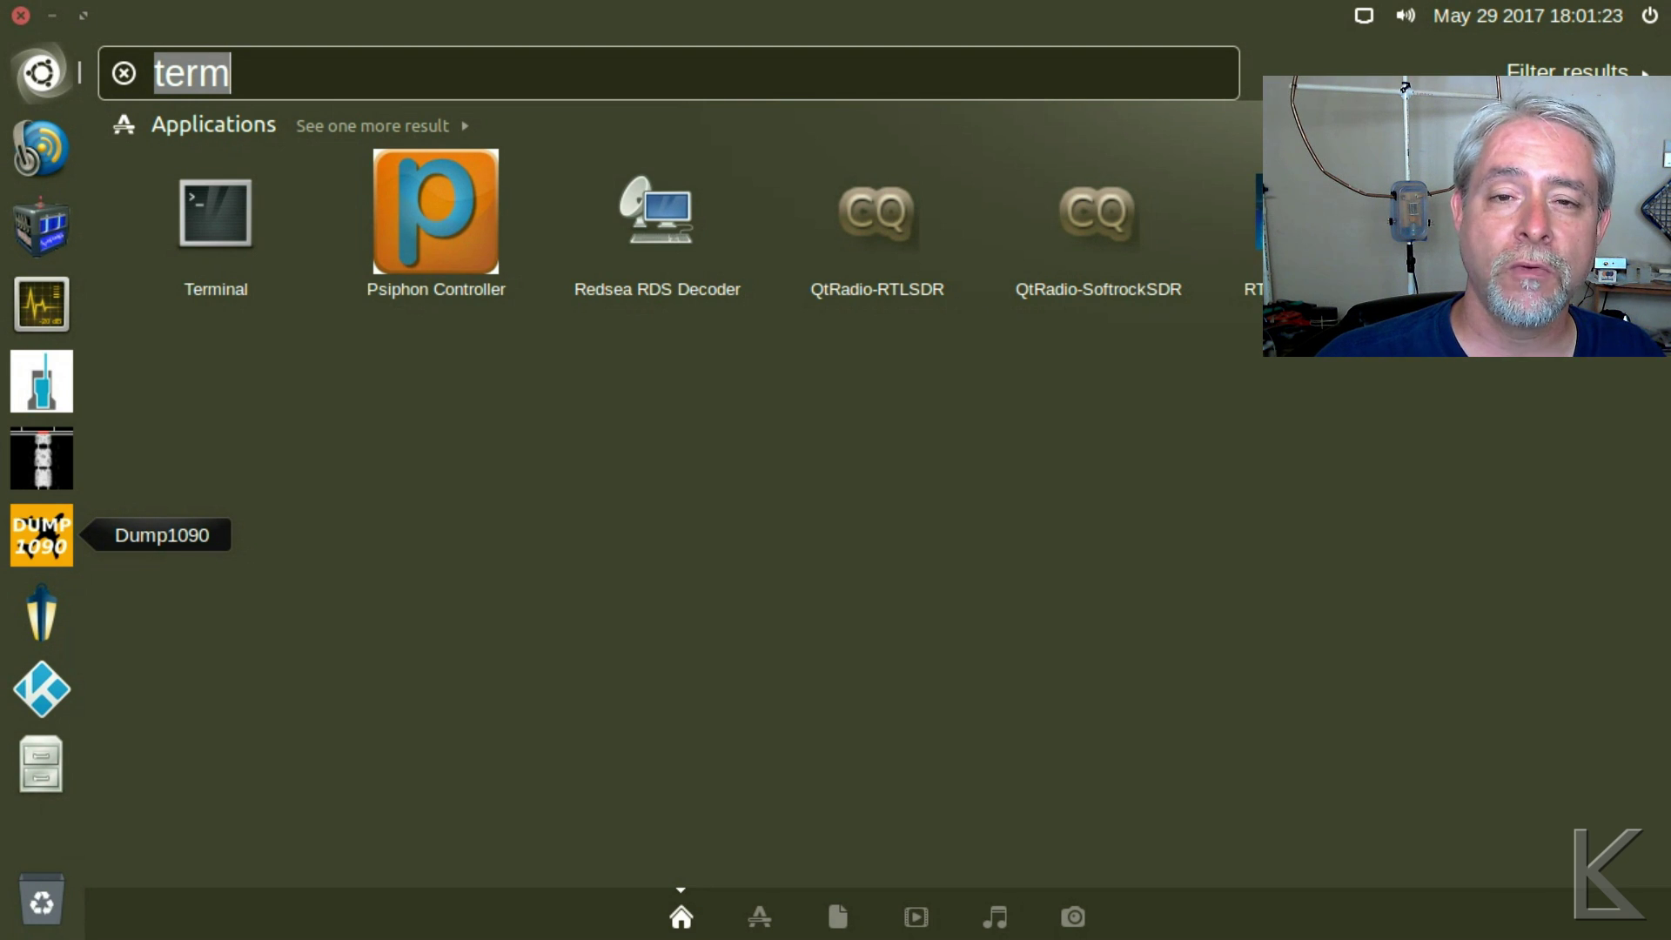
Launch Dump1090 with latitude 41.08, longitude 85.14 and a 30 ppm frequency correction
{"action": "left_click", "coordinate": [41, 535]}
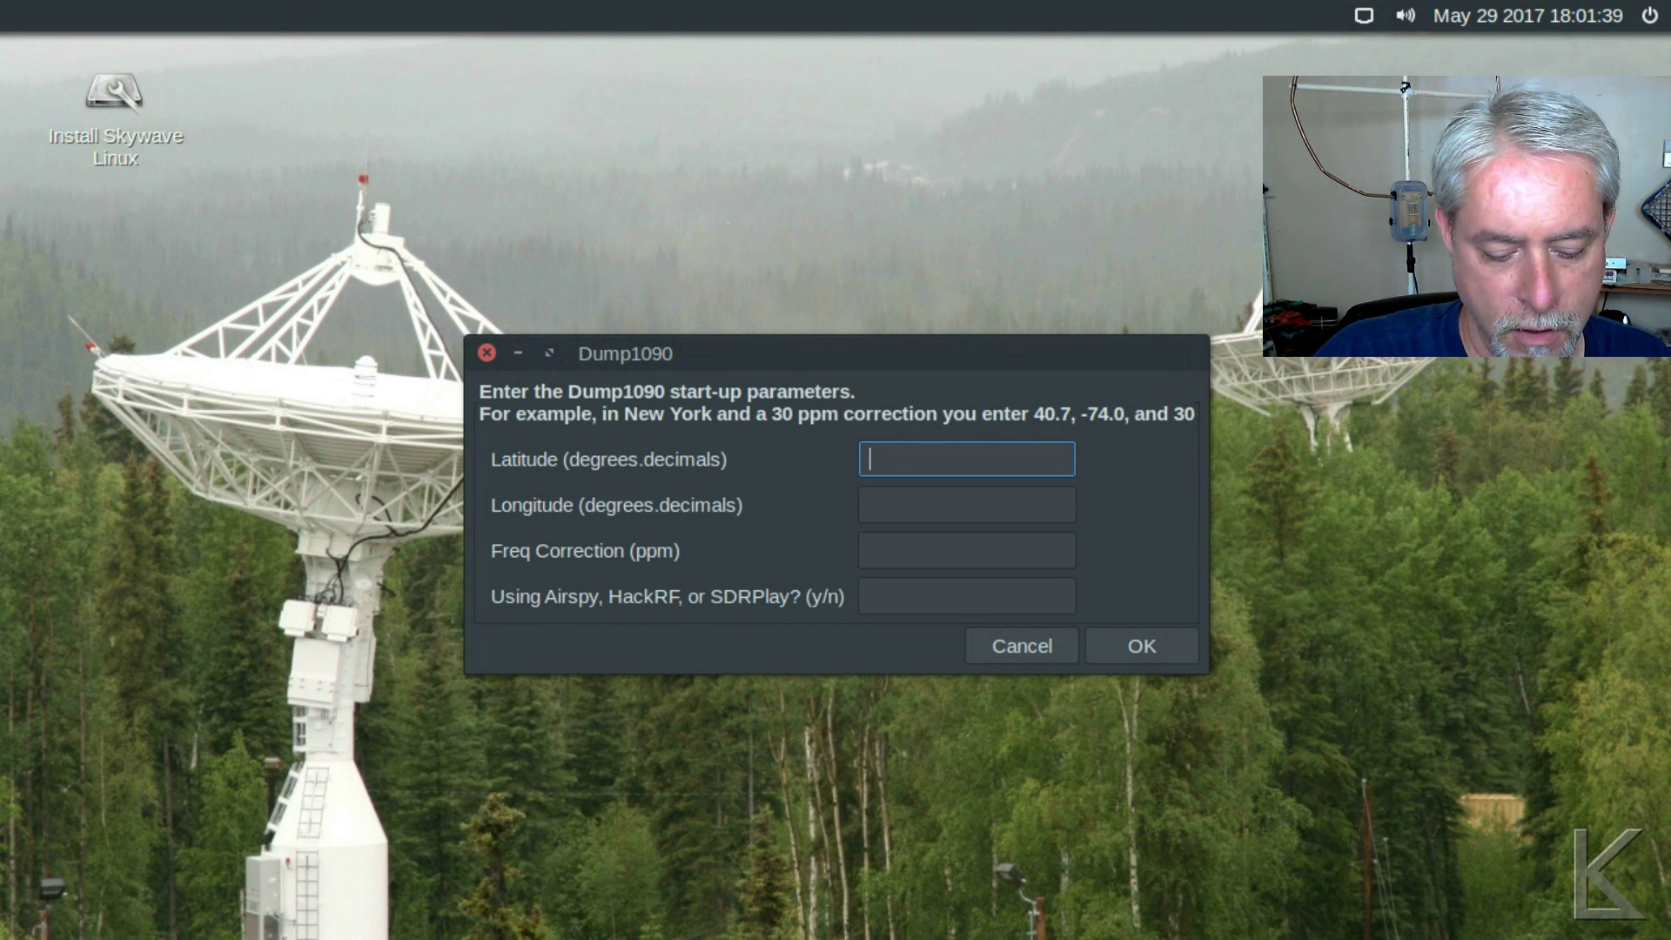
{"action": "type", "text": "41.08"}
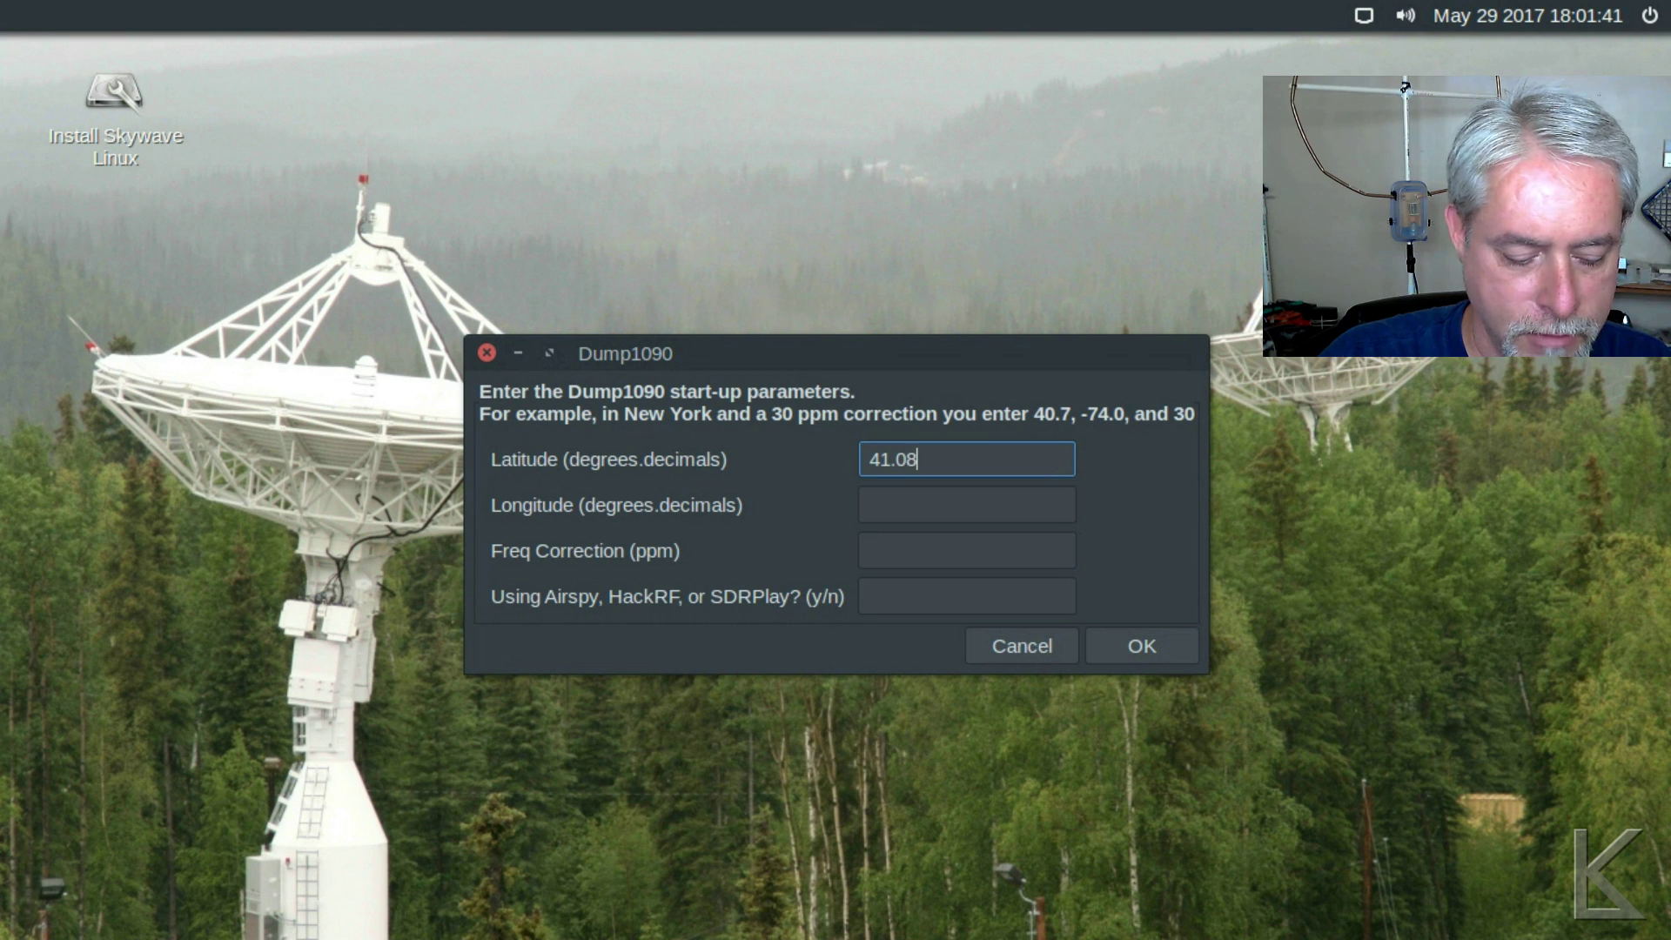
{"action": "key", "text": "Tab"}
{"action": "type", "text": "85.14"}
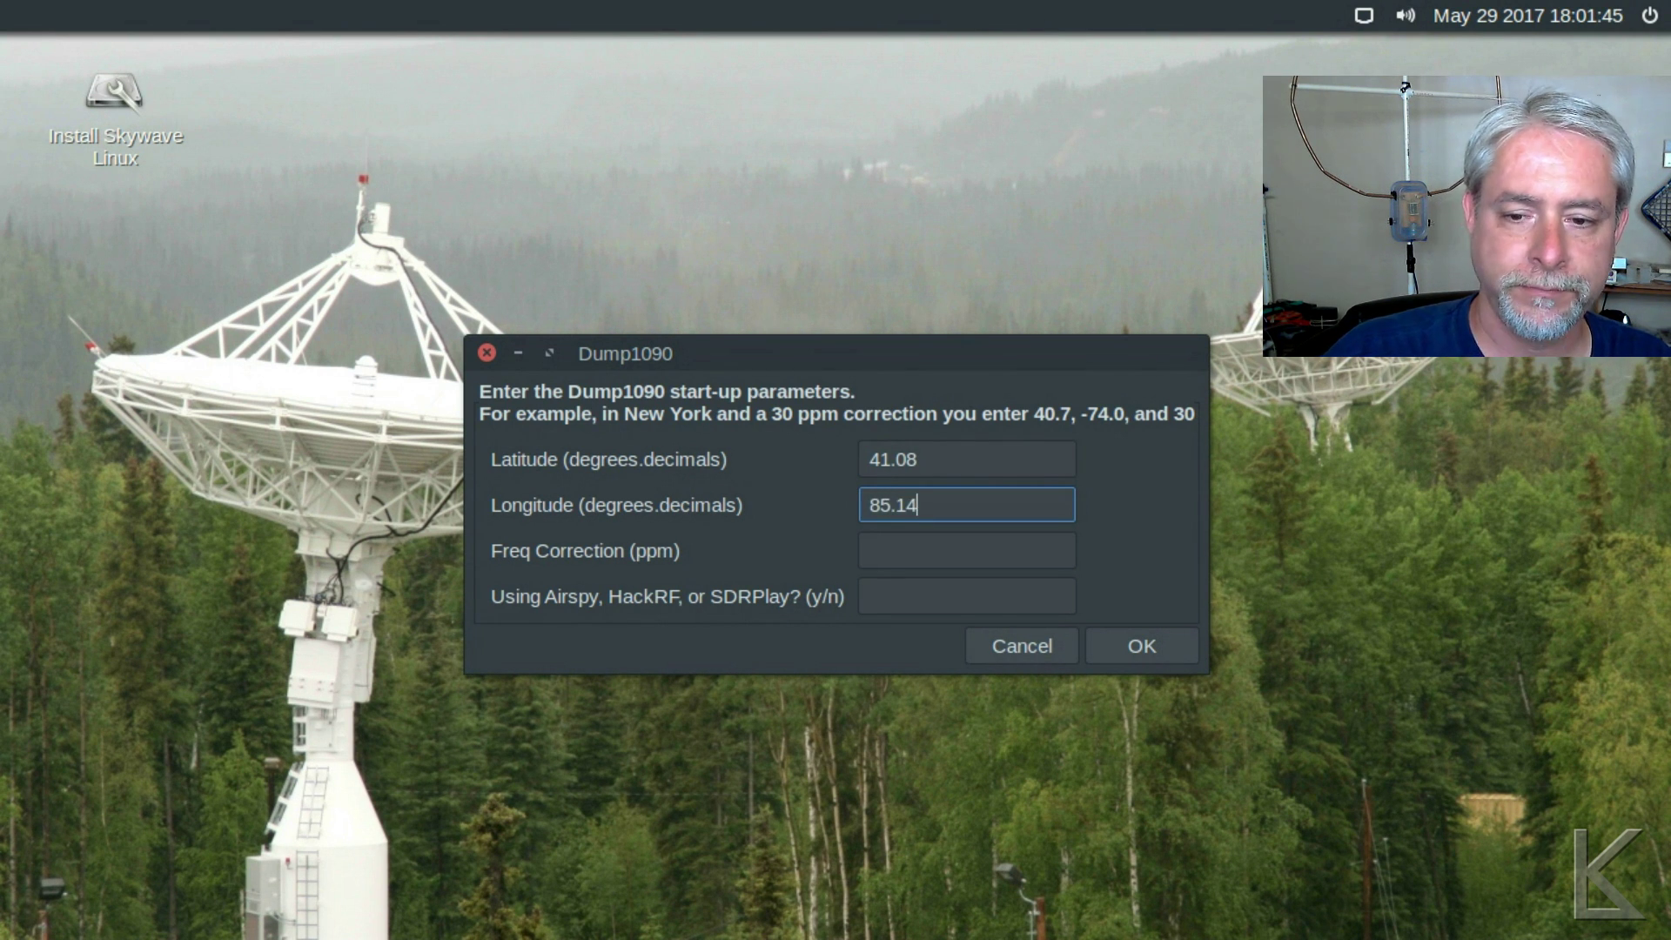
{"action": "key", "text": "Tab"}
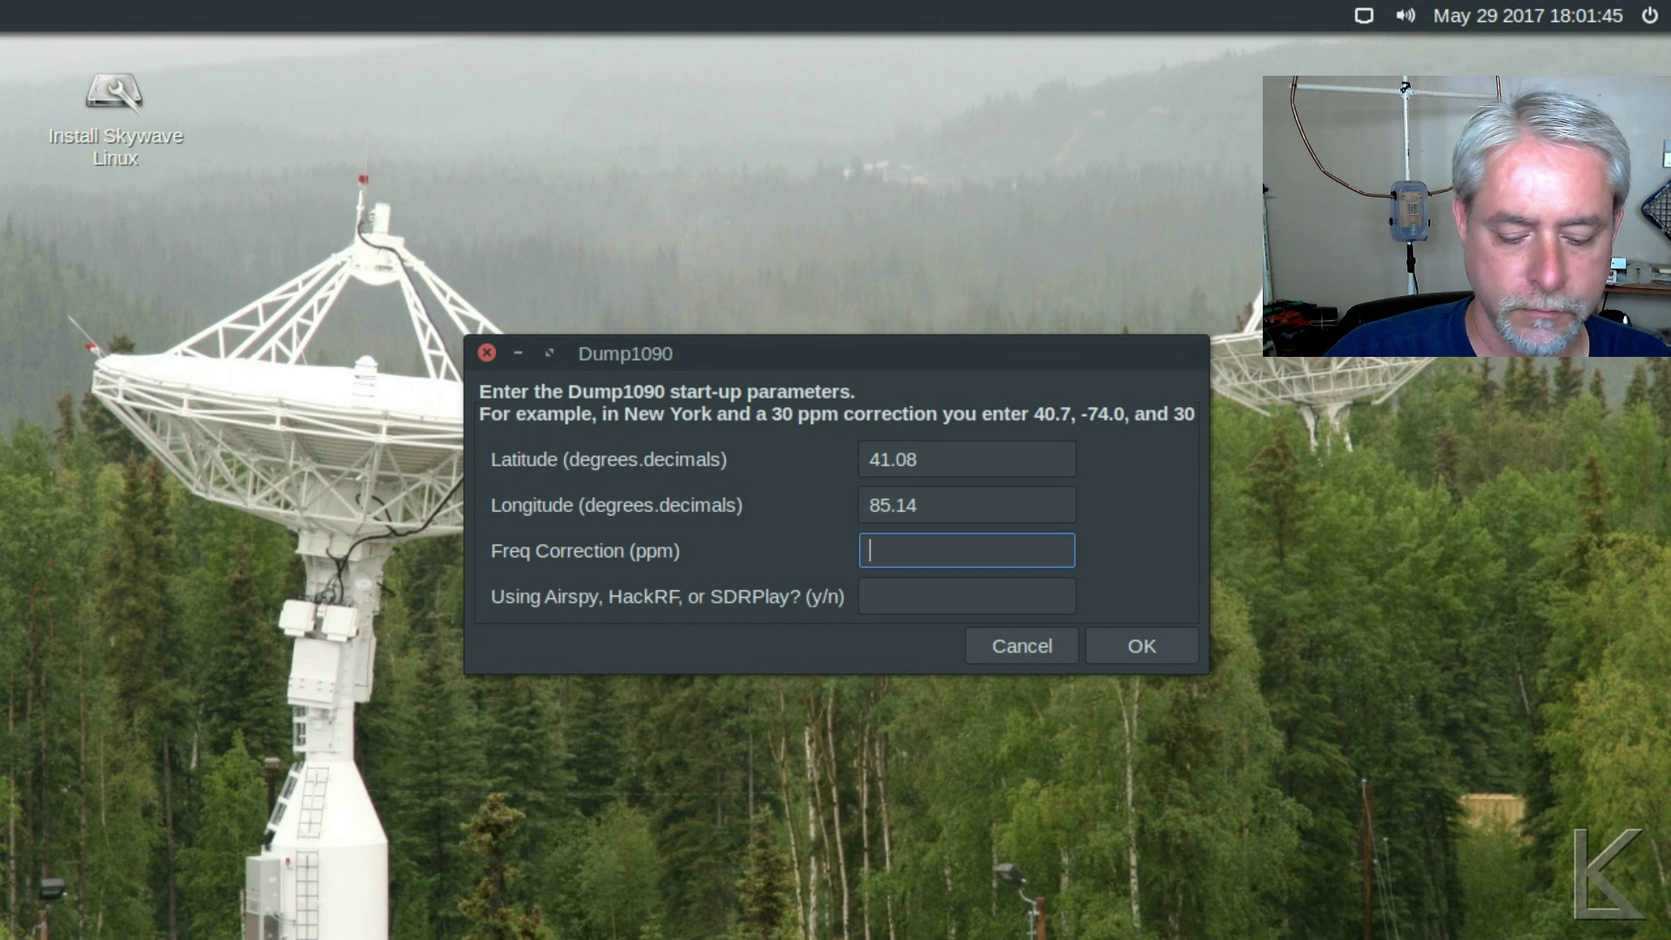
{"action": "type", "text": "30"}
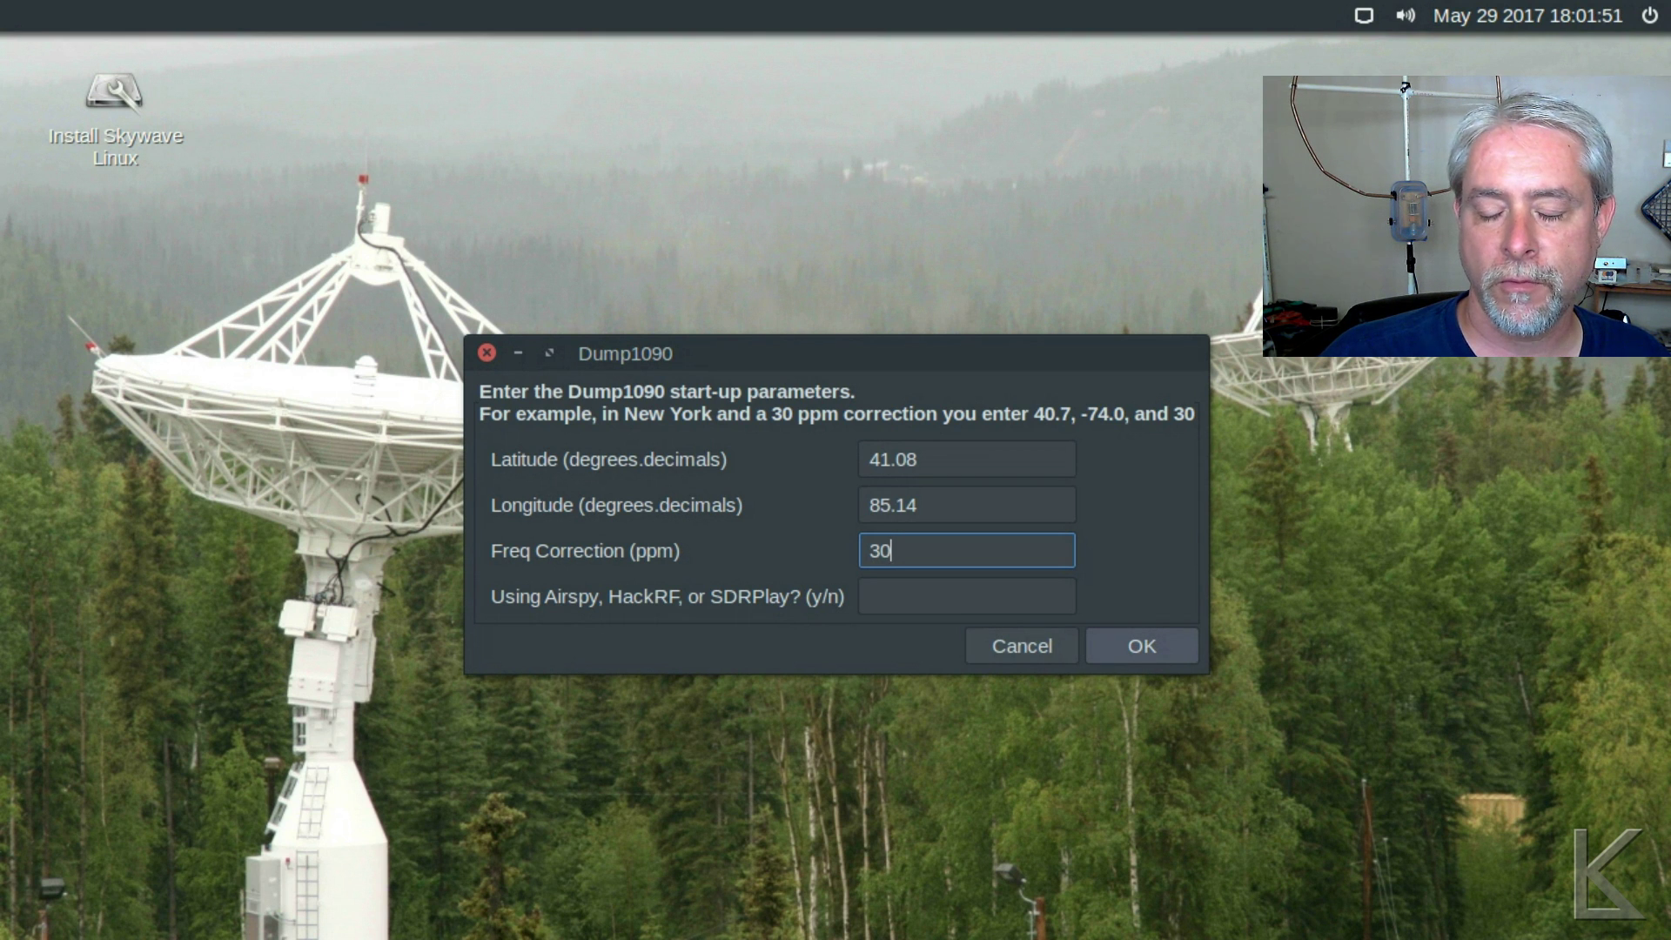
{"action": "key", "text": "Return"}
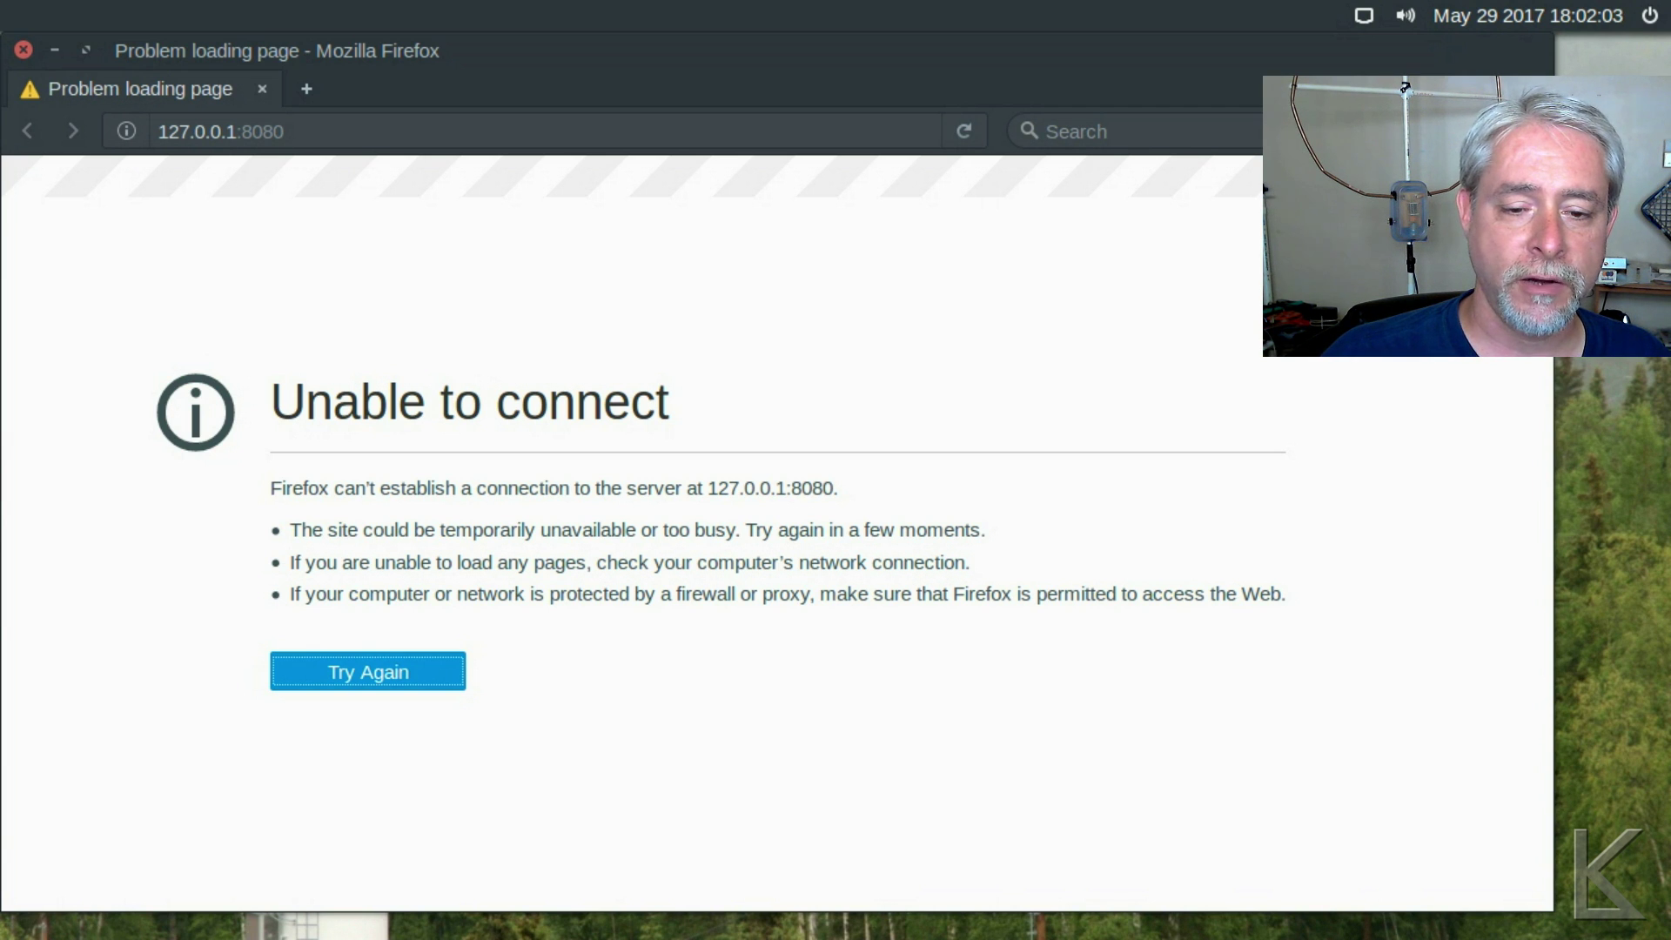
Retry loading 127.0.0.1:8080 so the Dump1090 aircraft map and flight table appear
{"action": "key", "text": "Return"}
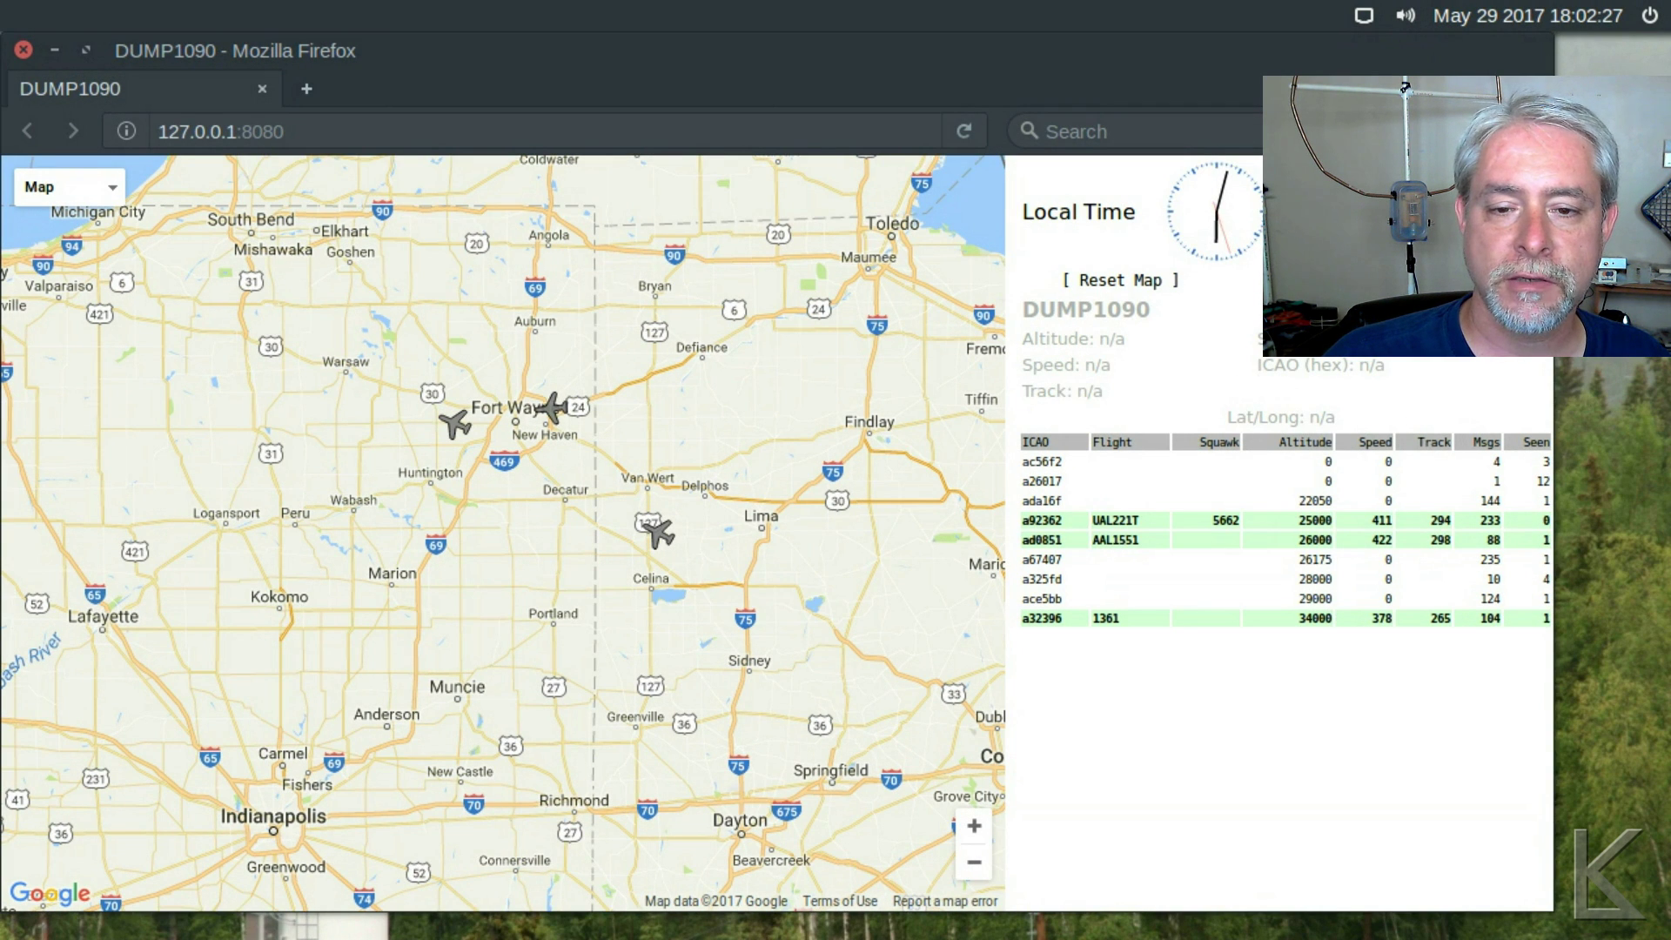
View details for flights 1361, AAL1551 and UAL221T in the aircraft table
{"action": "left_click", "coordinate": [551, 407]}
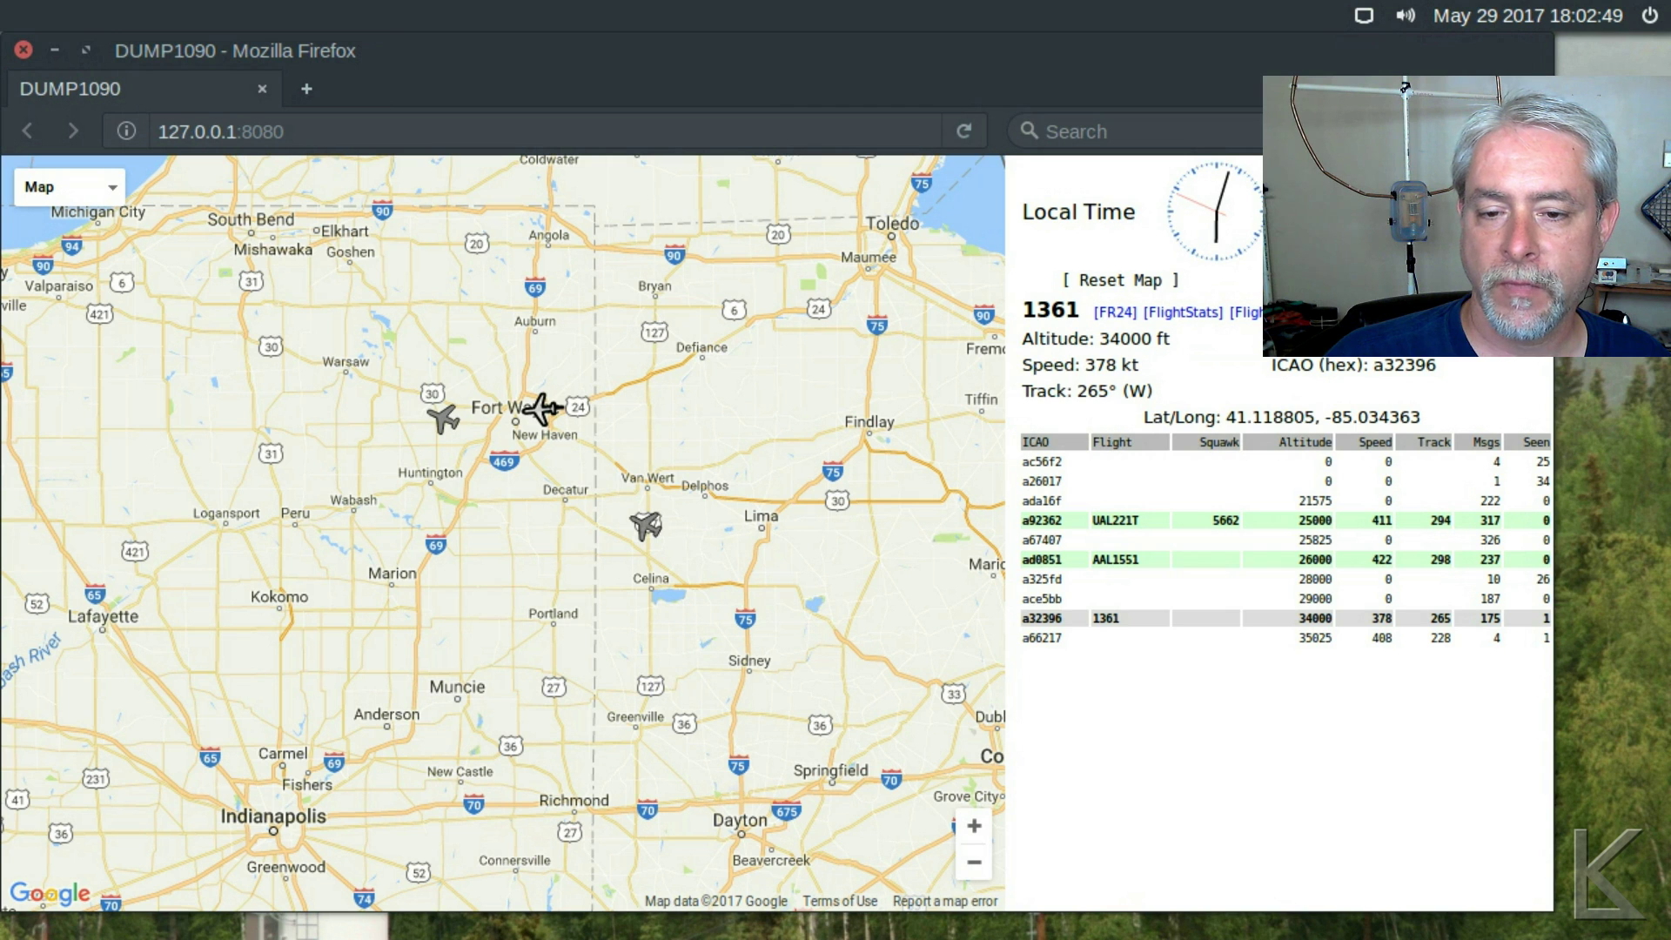
{"action": "left_click", "coordinate": [644, 524]}
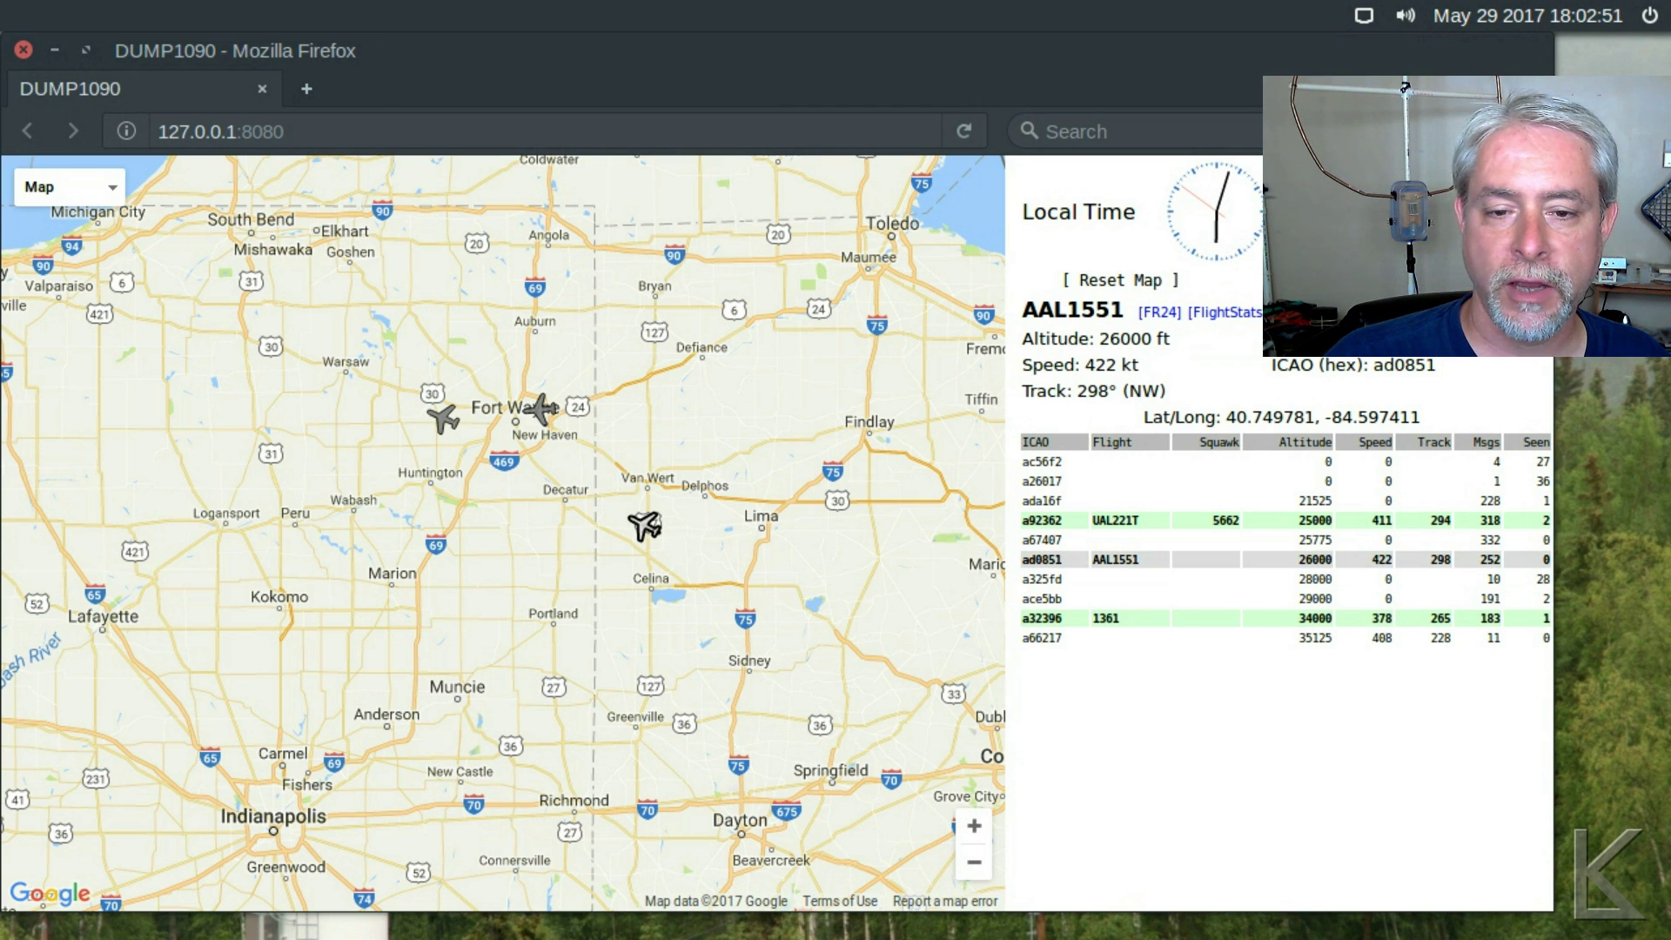
{"action": "left_click", "coordinate": [445, 419]}
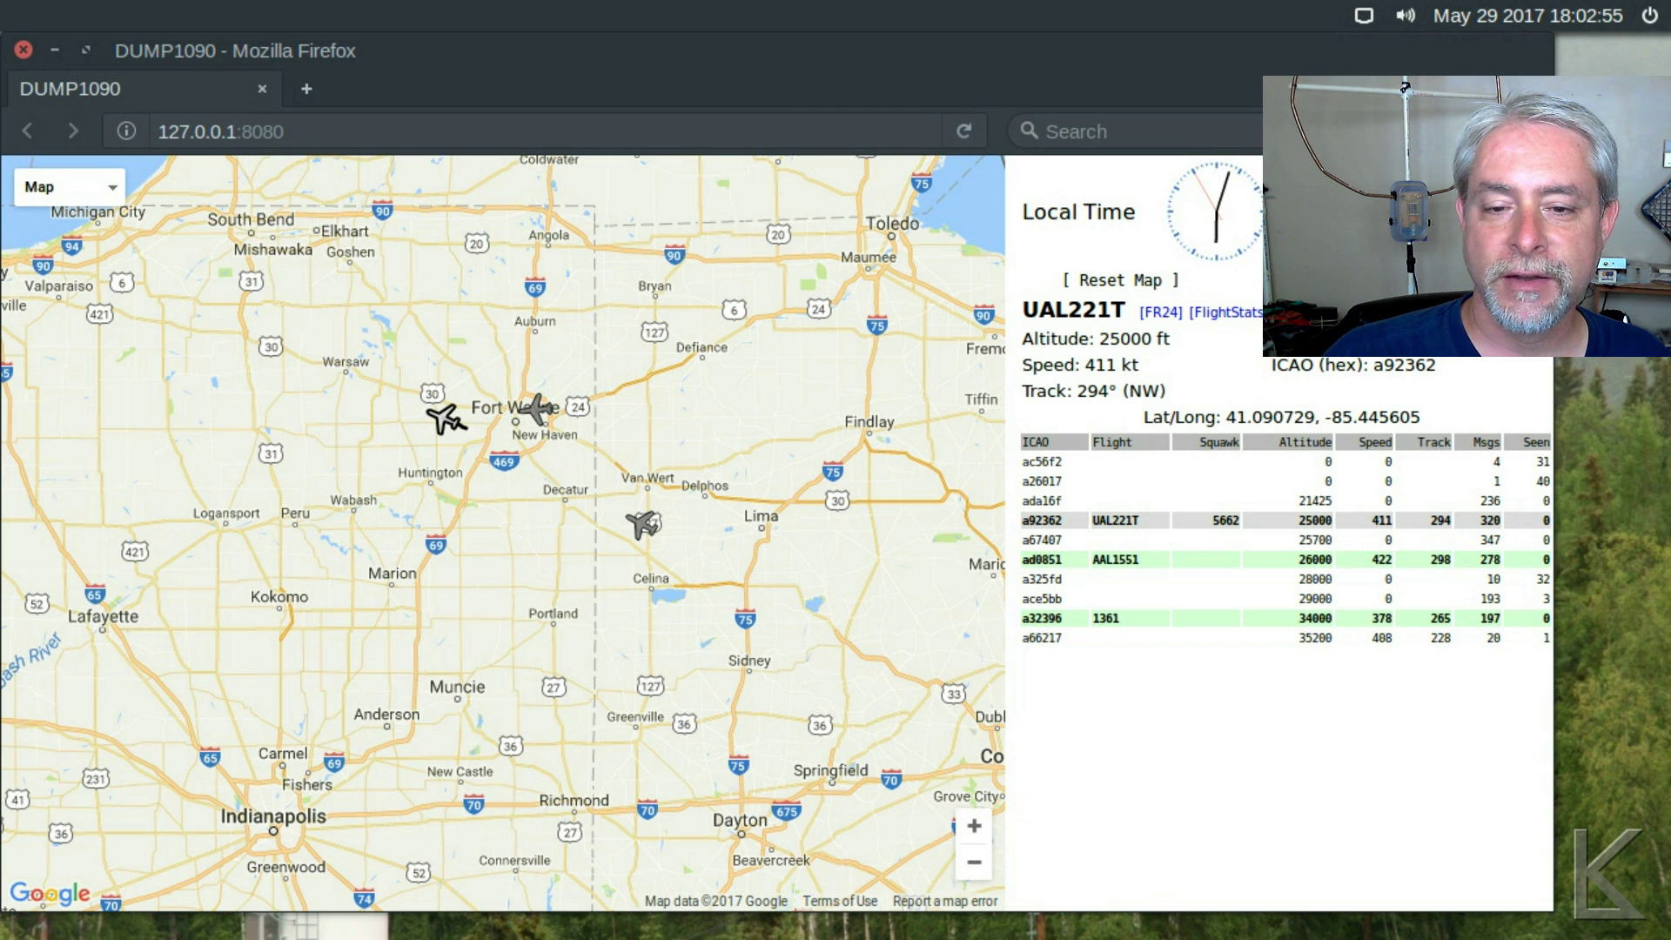
Zoom in around Fort Wayne and look up aircraft N510GT on FlightStats
{"action": "scroll", "coordinate": [522, 433], "scroll_direction": "up", "scroll_amount": 1}
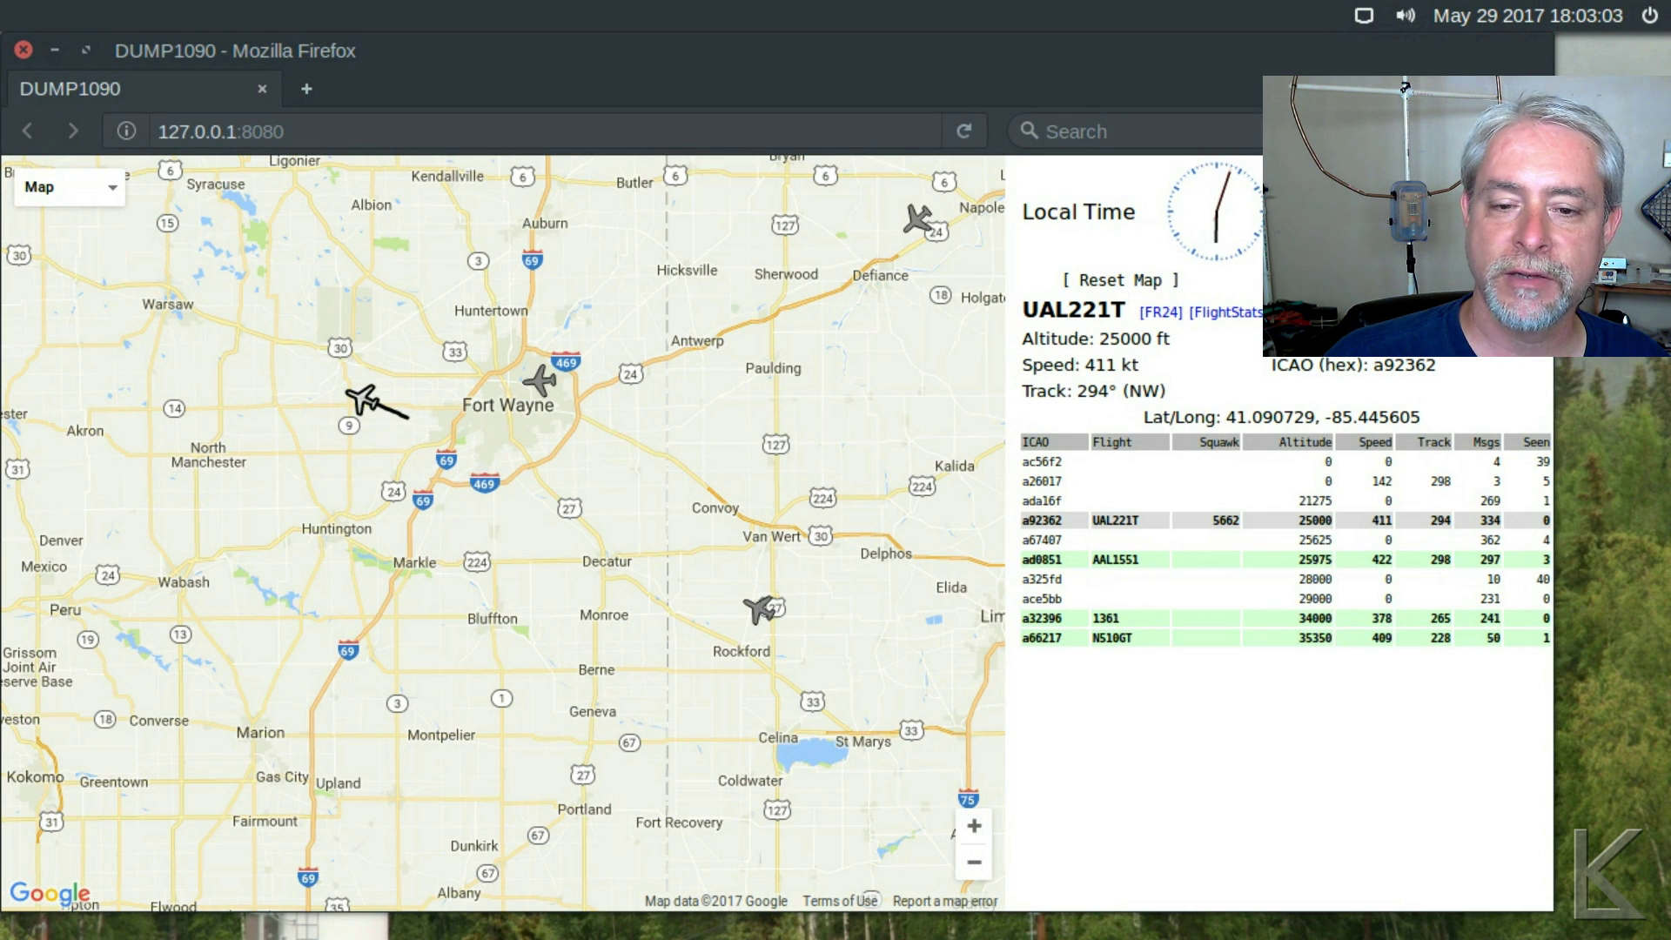
{"action": "left_click", "coordinate": [1114, 637]}
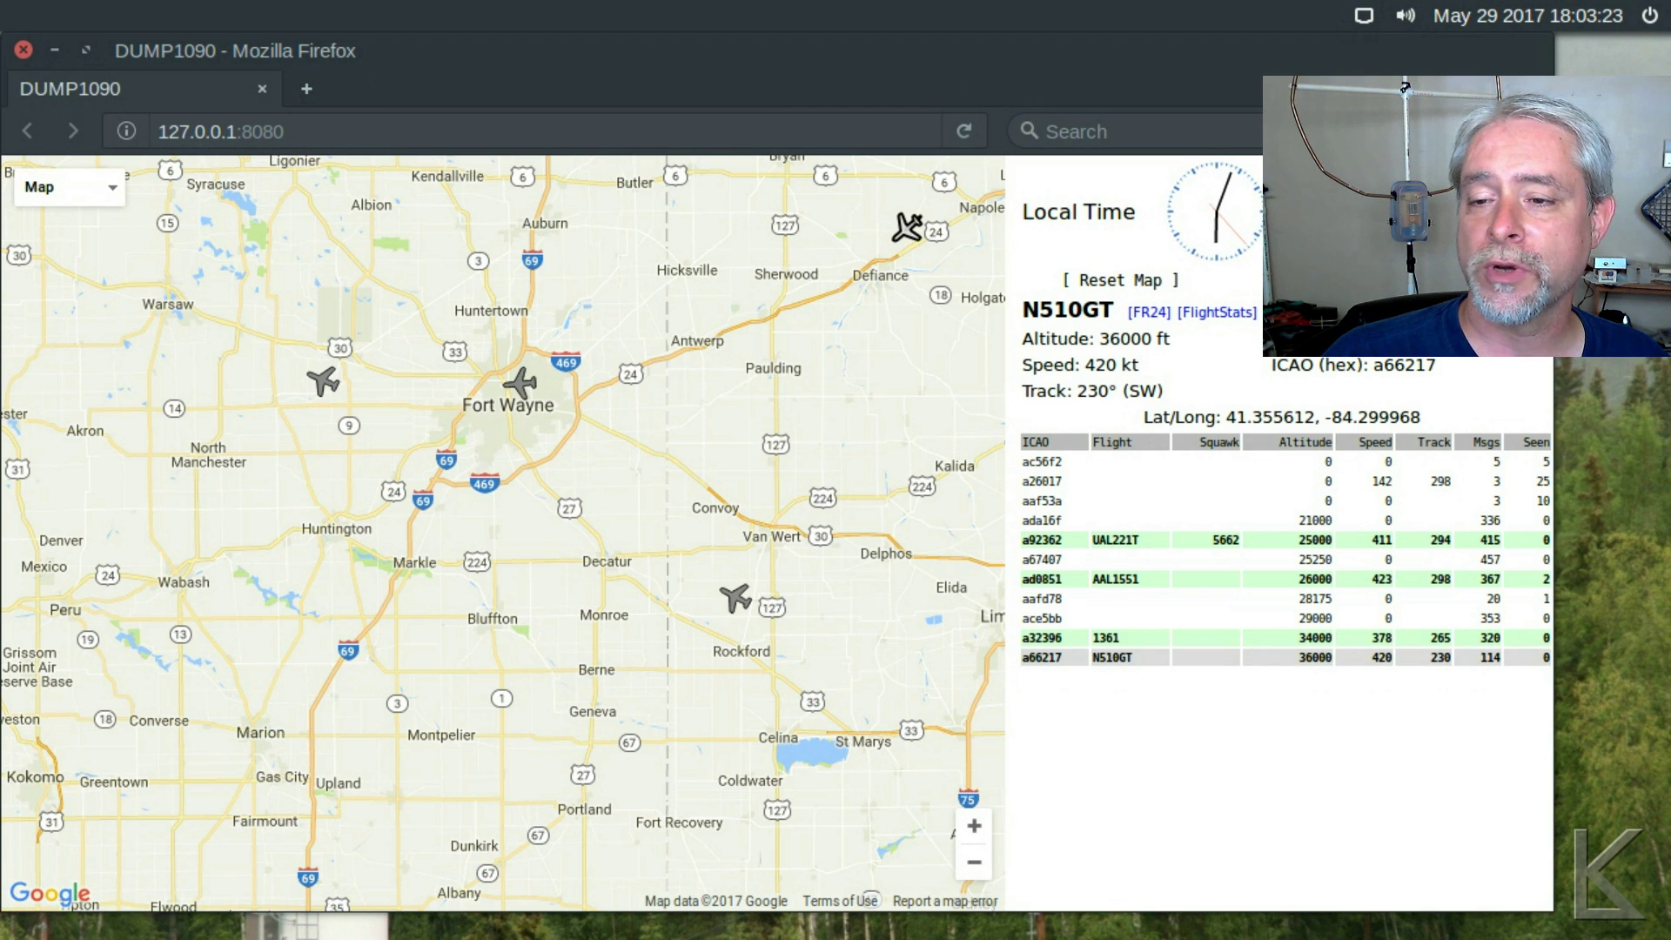
{"action": "left_click", "coordinate": [1216, 311]}
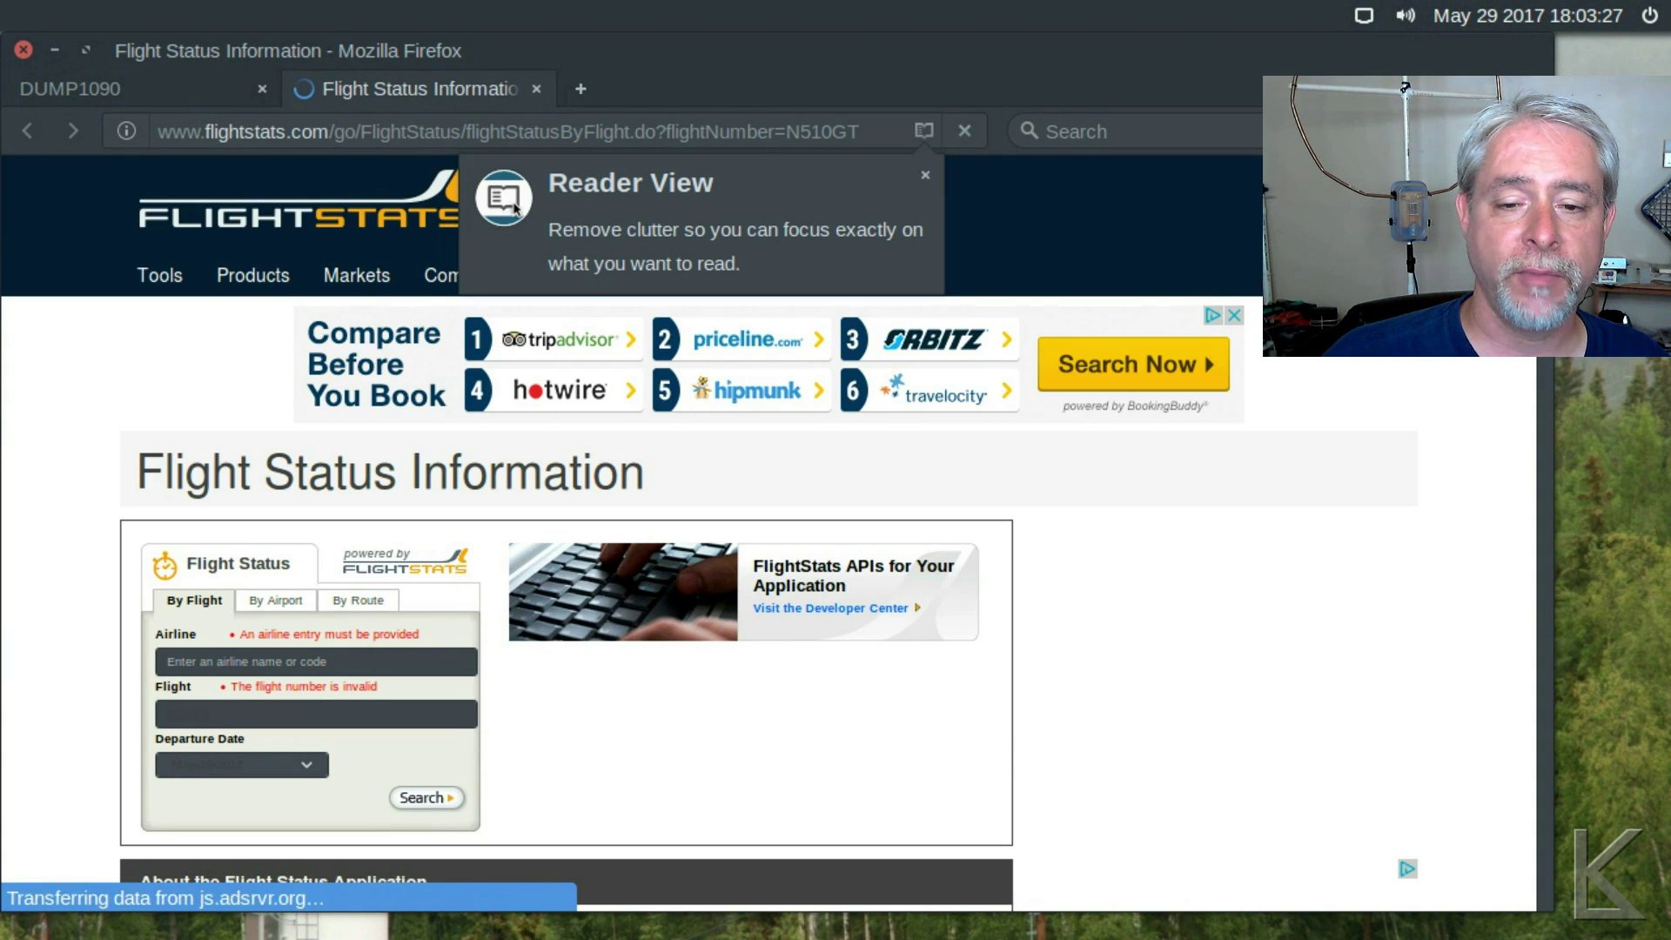
Scroll through the N510GT FlightStats status page, then close that tab
{"action": "scroll", "coordinate": [515, 209], "scroll_direction": "down", "scroll_amount": 3}
{"action": "scroll", "coordinate": [516, 209], "scroll_direction": "down", "scroll_amount": 1}
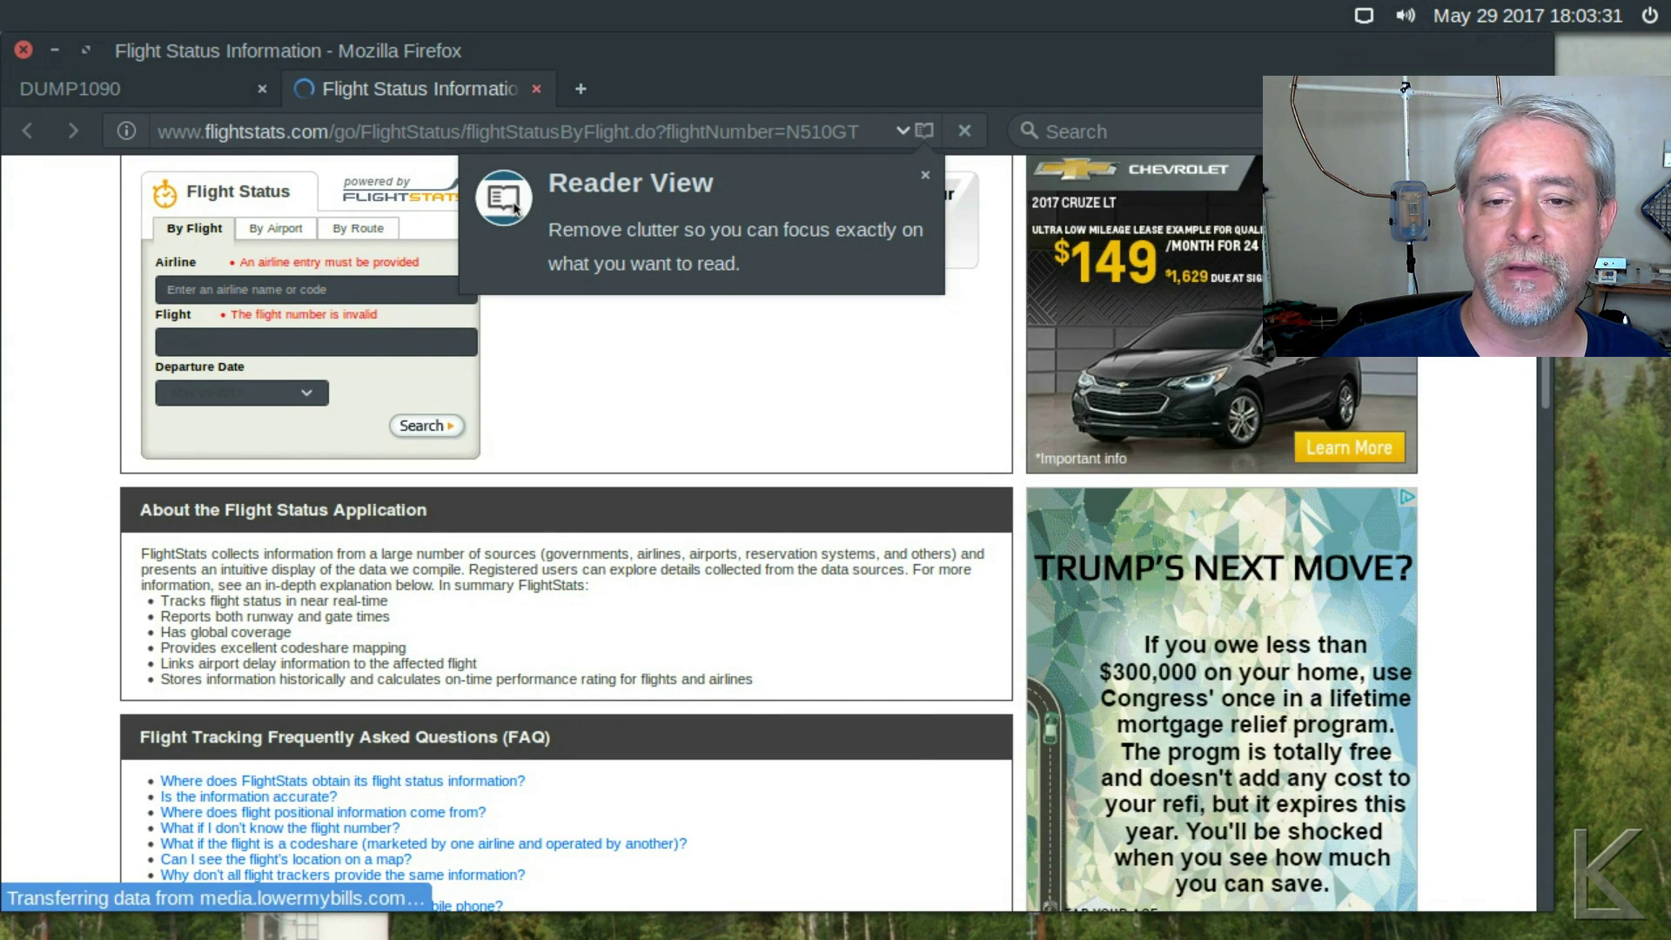
{"action": "key", "text": "ctrl+w"}
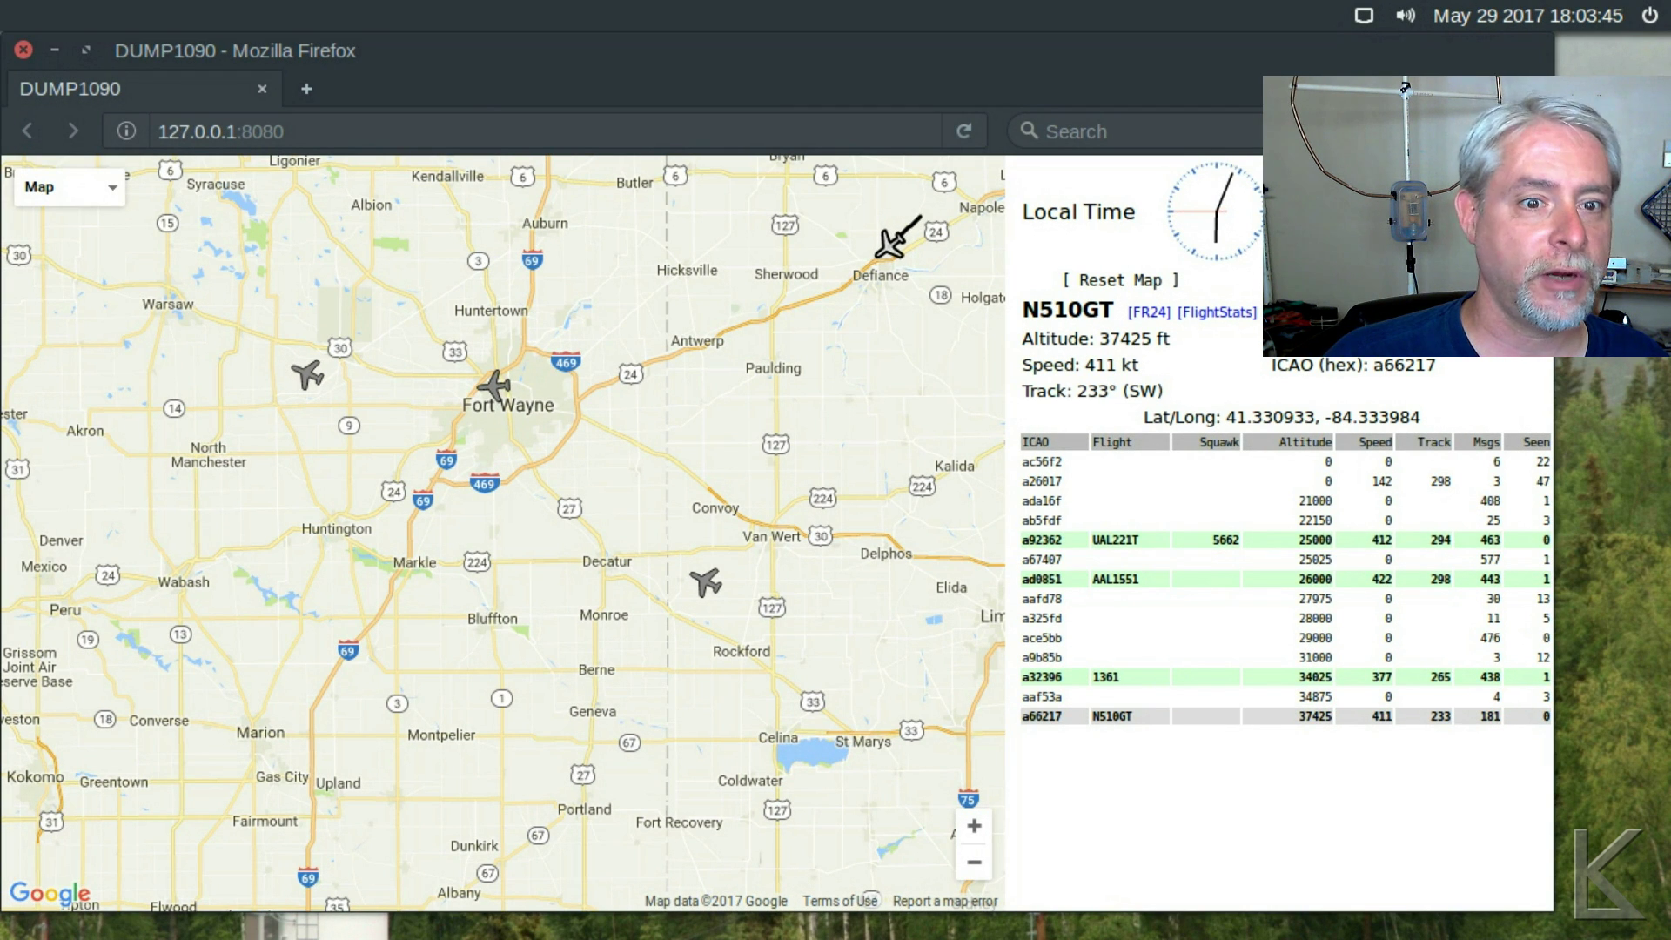
Close the Dump1090 Firefox window and browse the Dash results to Redsea RDS Decoder
{"action": "key", "text": "alt+F4"}
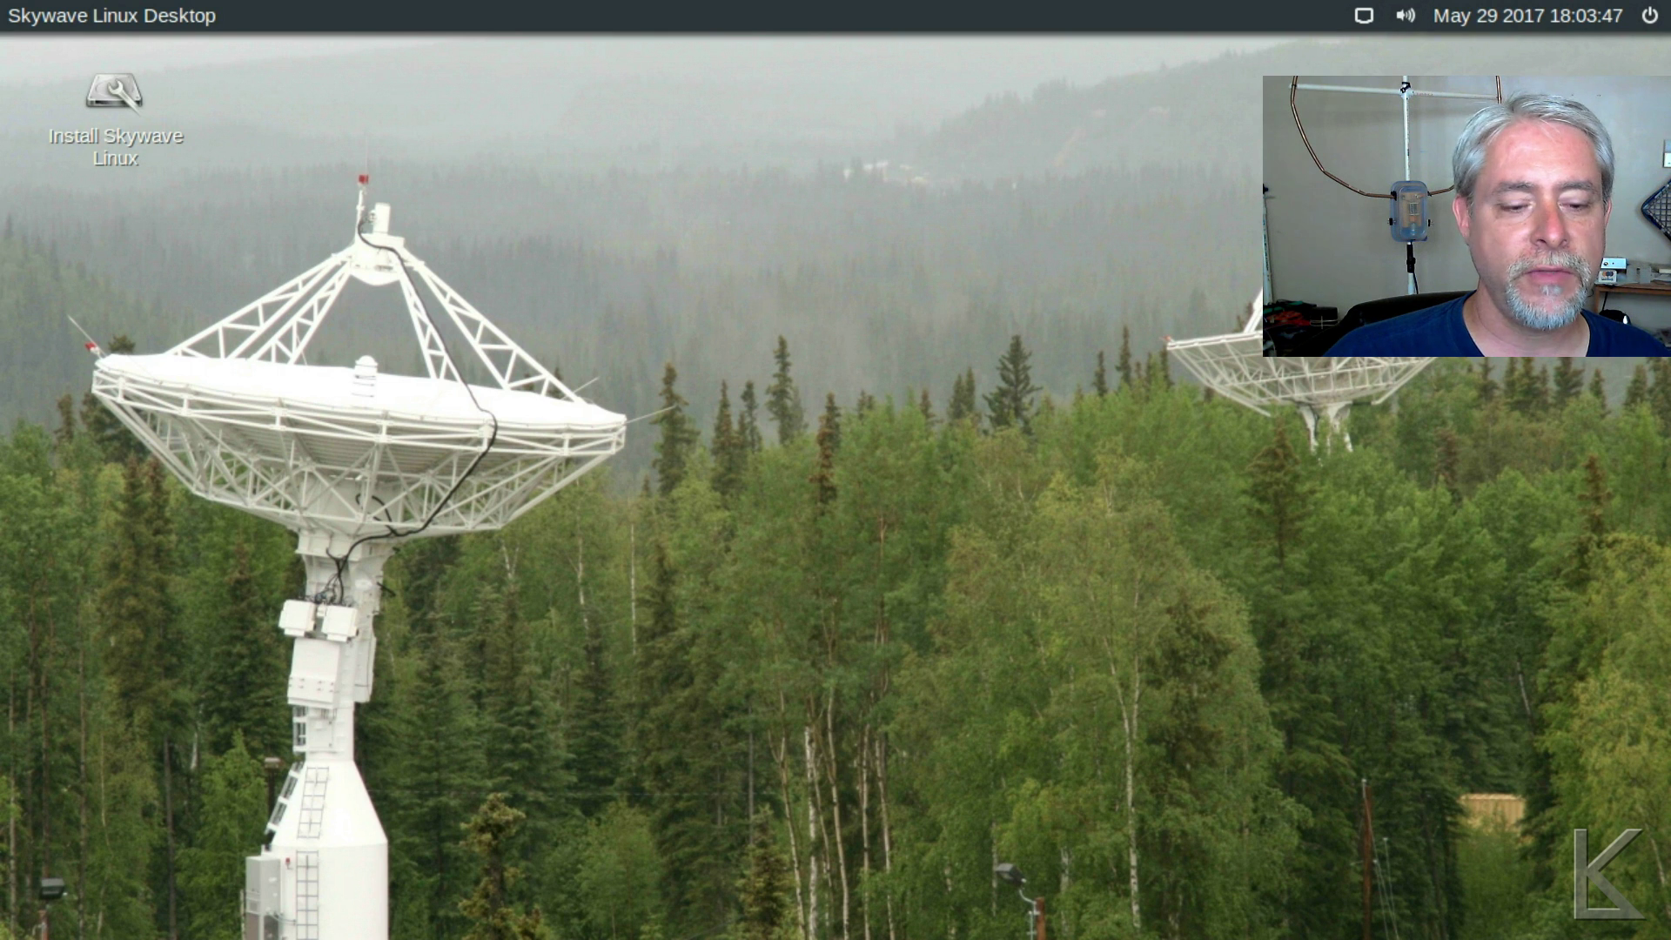
{"action": "key", "text": "super"}
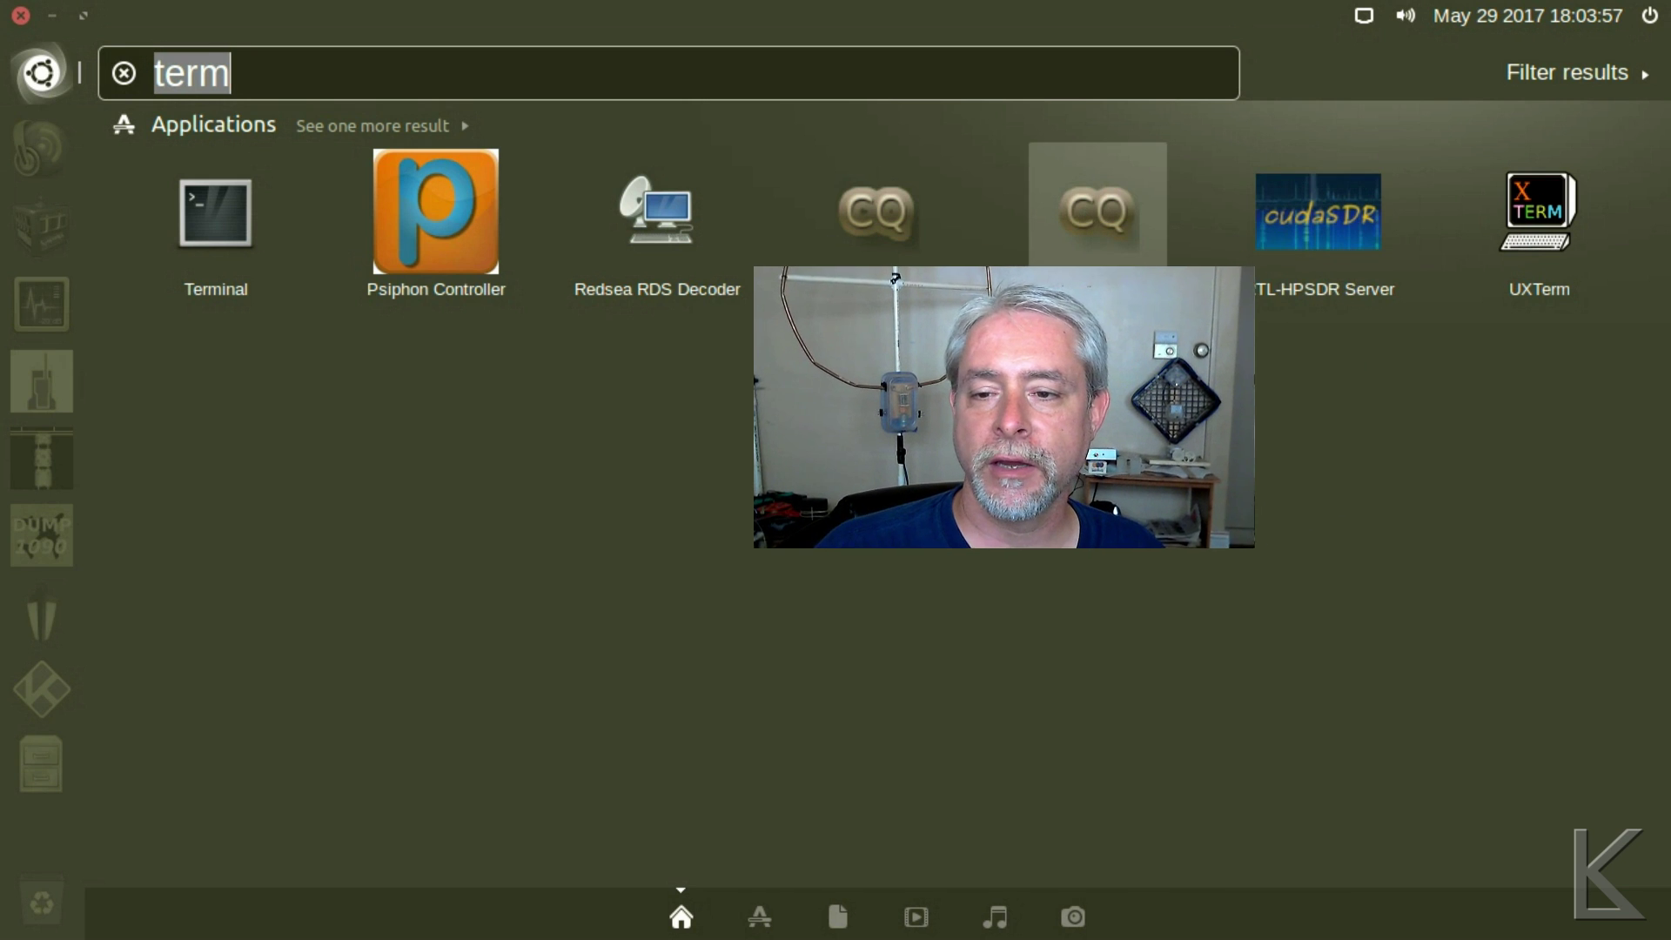
{"action": "key", "text": "Left"}
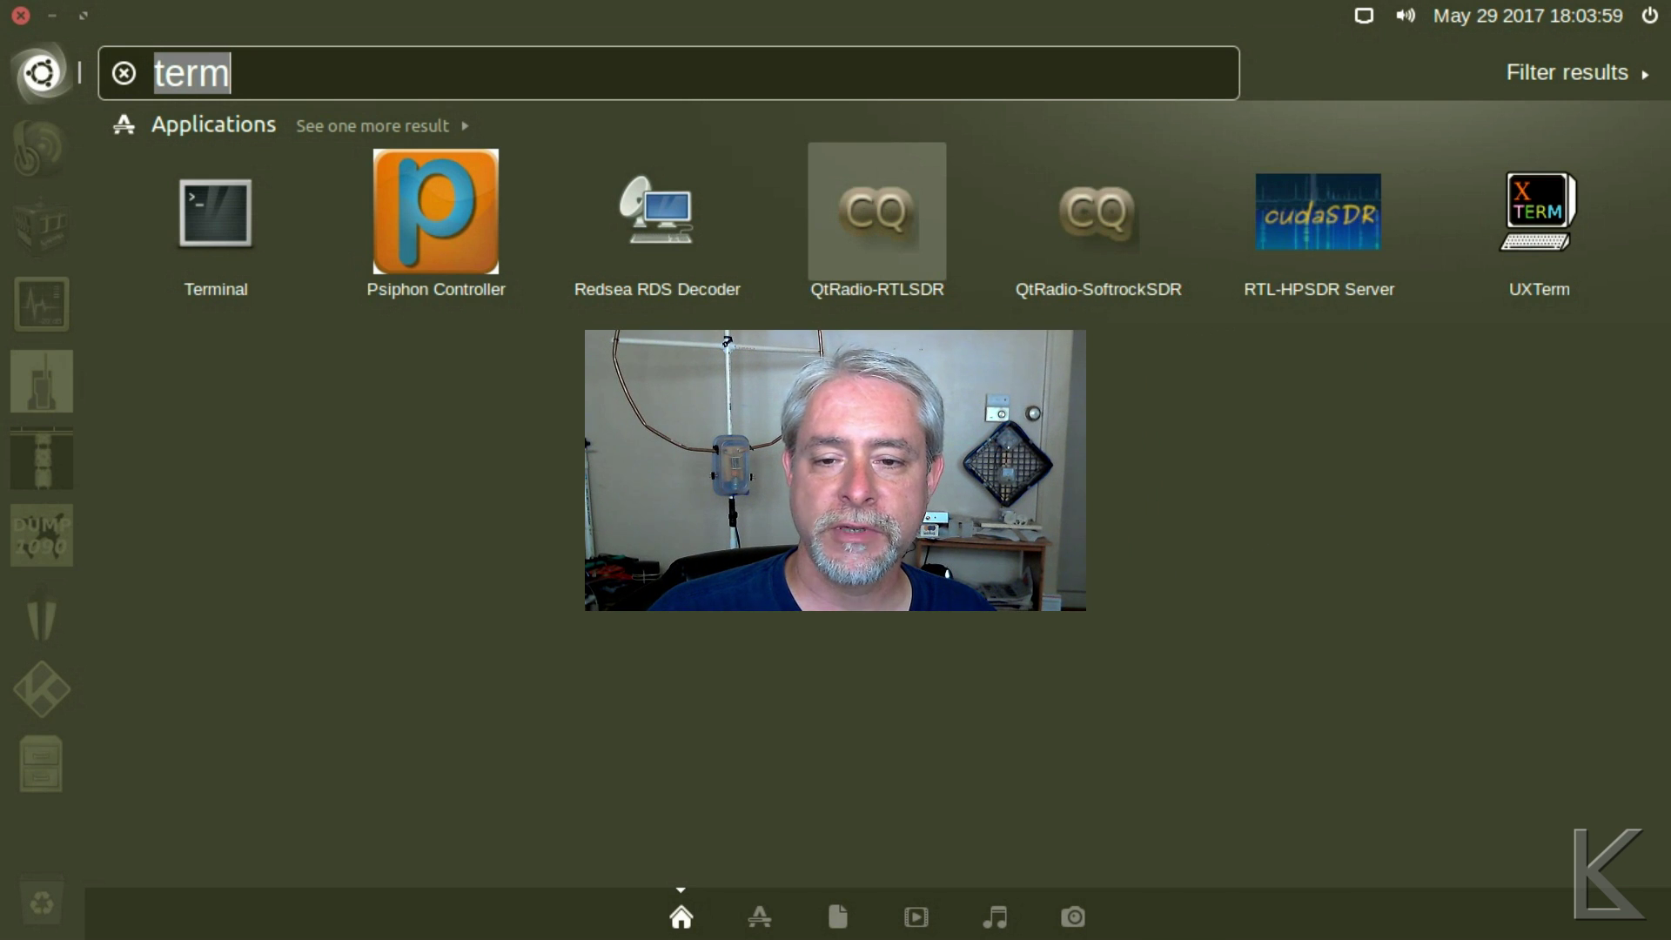
{"action": "key", "text": "Left"}
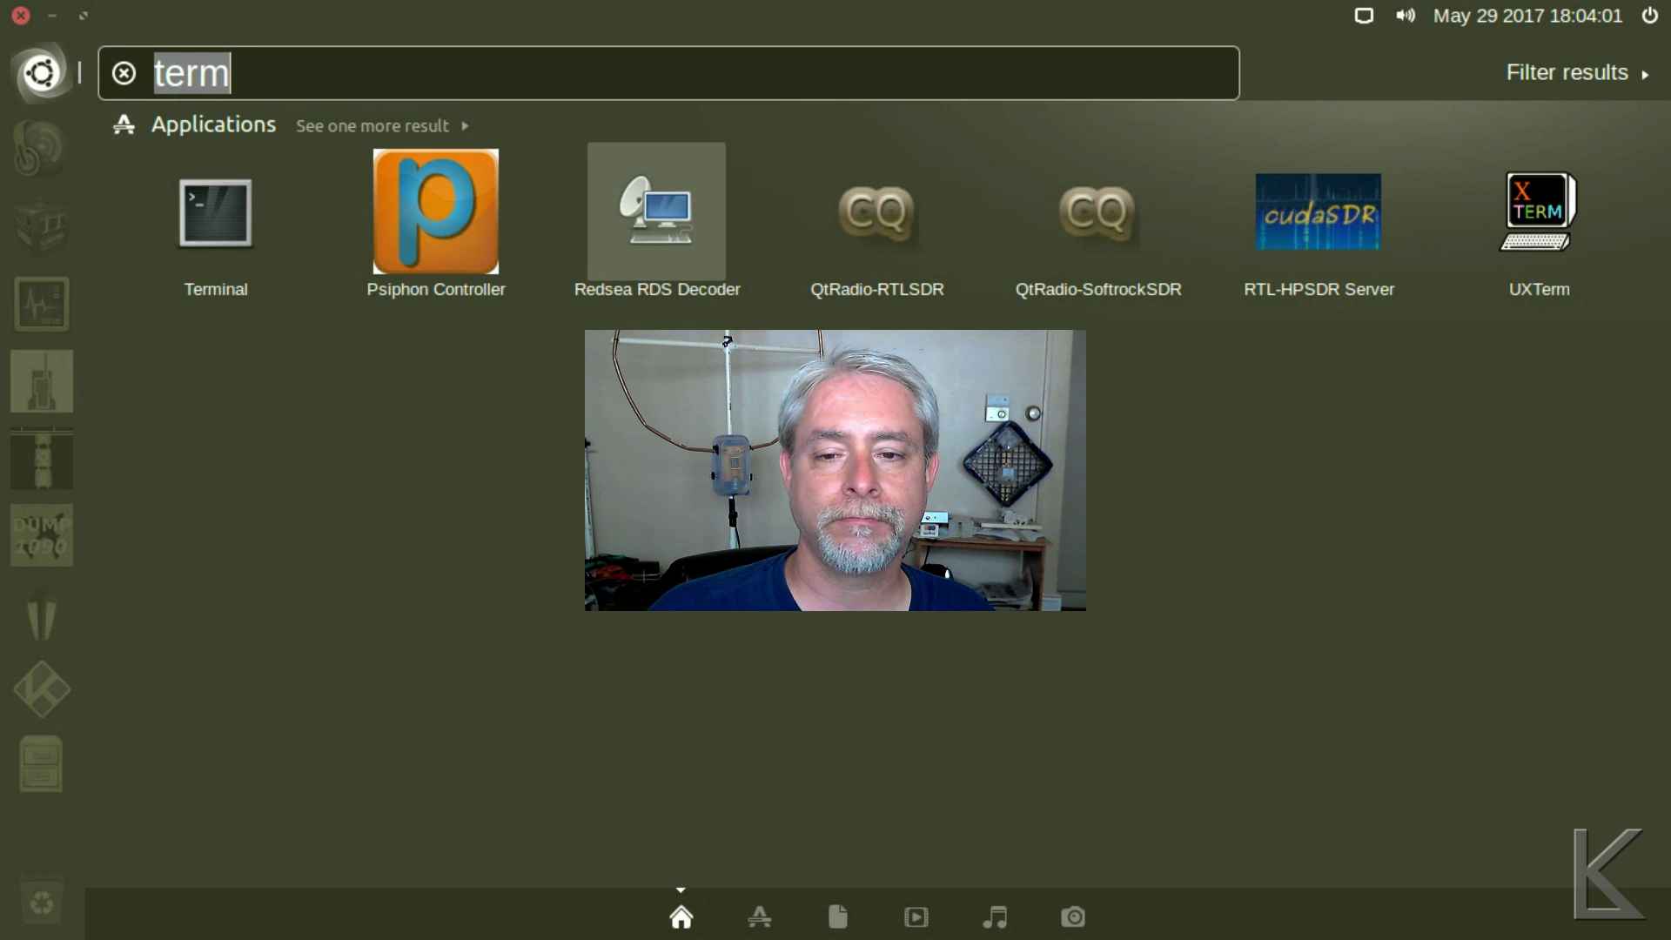